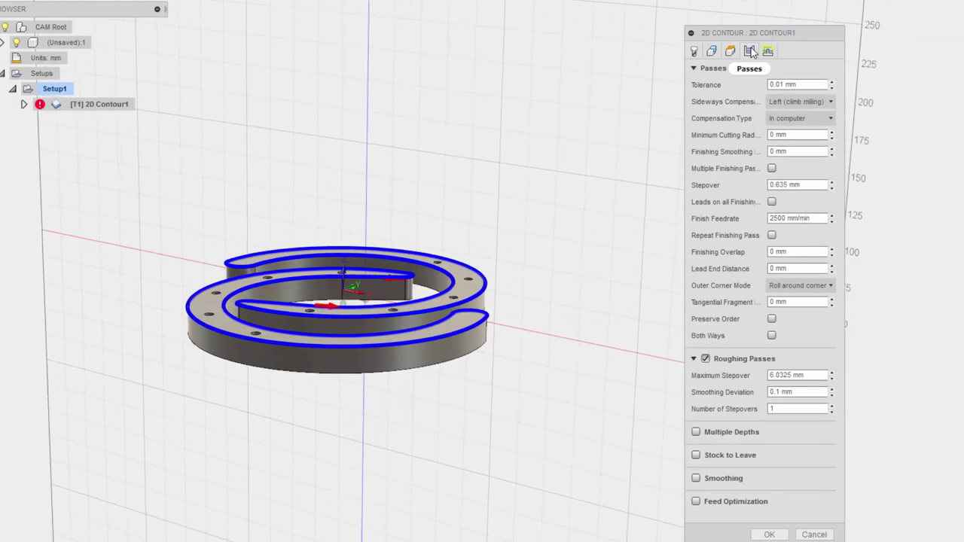
Review the tolerance, sideways compensation, finishing smoothing deviation and multiple finishing passes options of the 2D Contour, keeping left (climb milling)
click(780, 85)
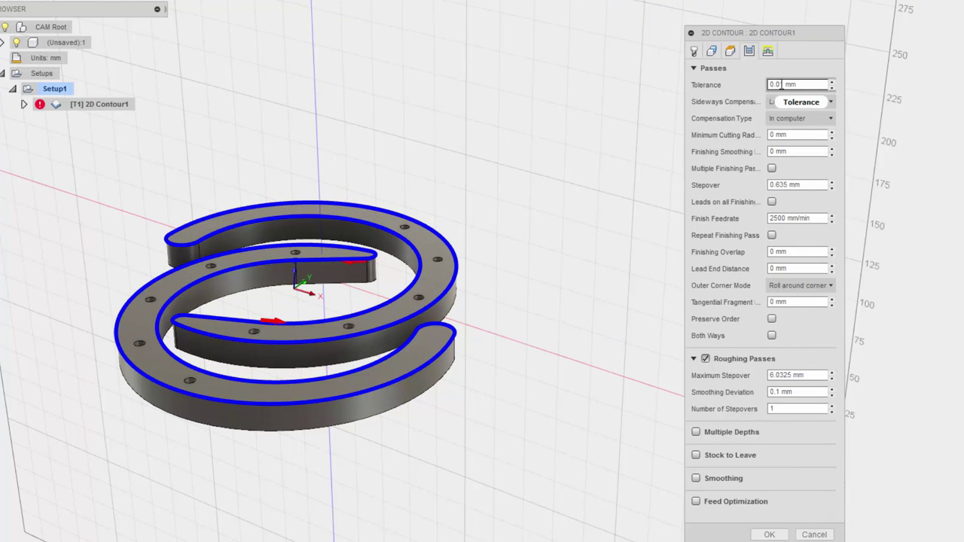
mouse_move(780, 84)
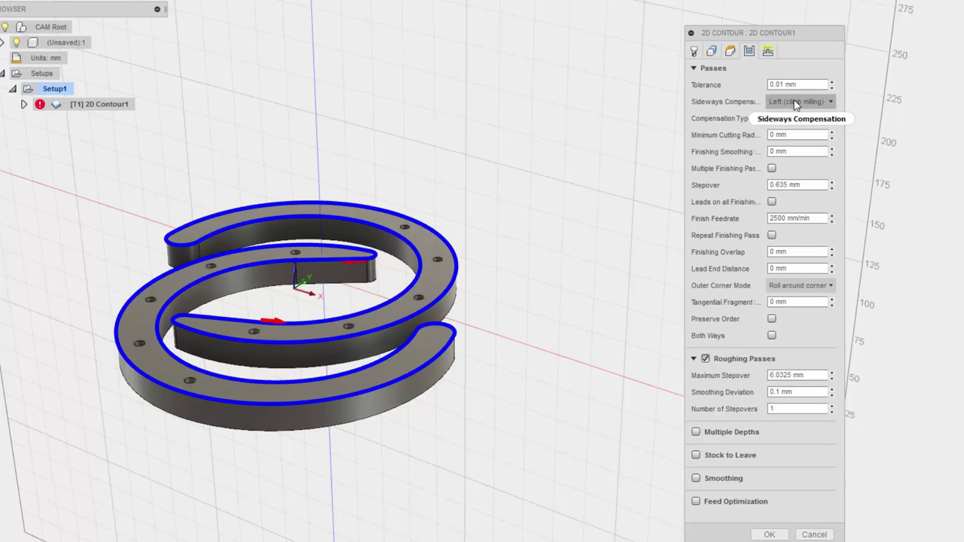
click(827, 102)
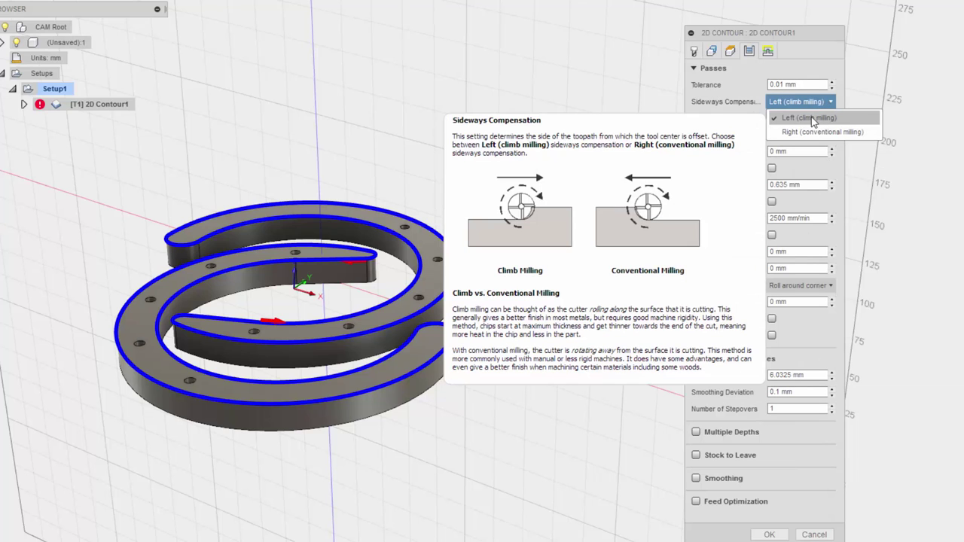
click(800, 119)
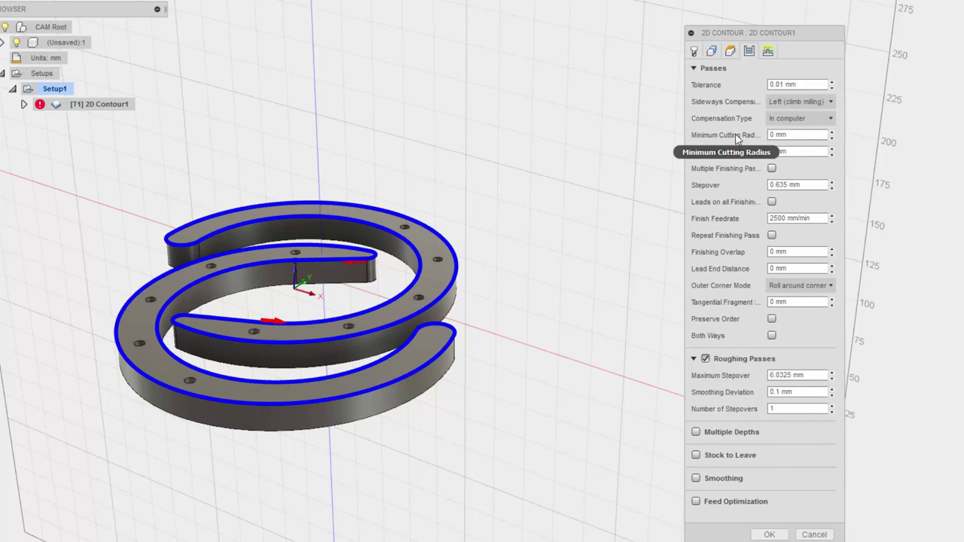
click(793, 150)
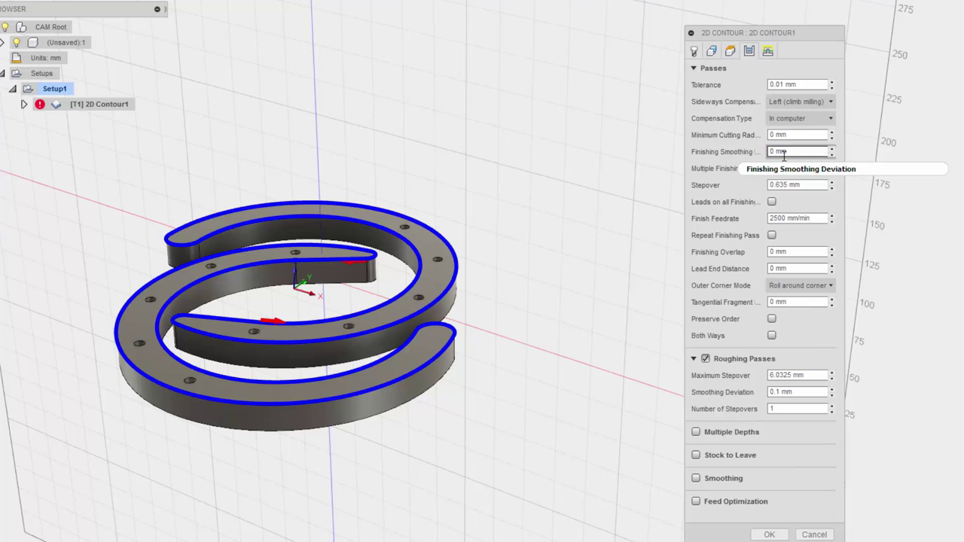
mouse_move(784, 156)
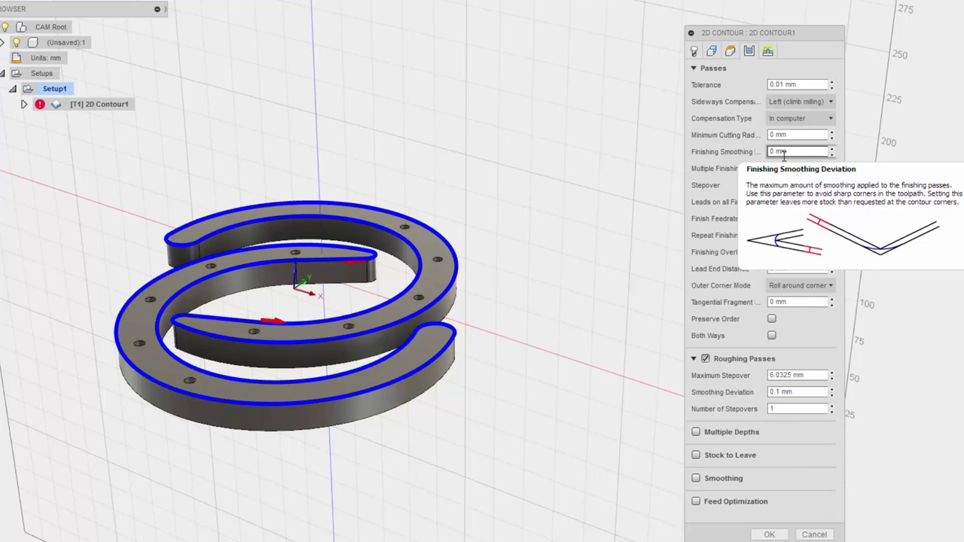
click(772, 169)
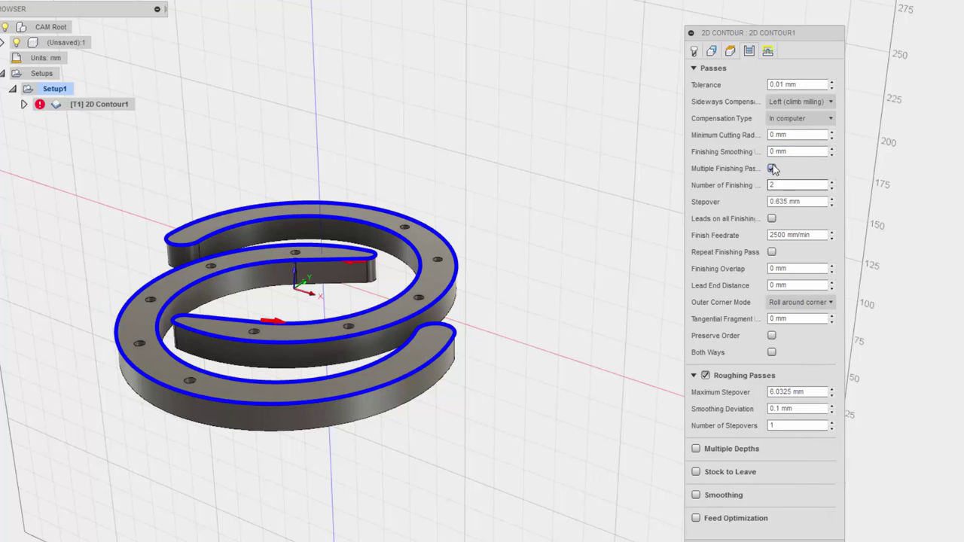
click(771, 169)
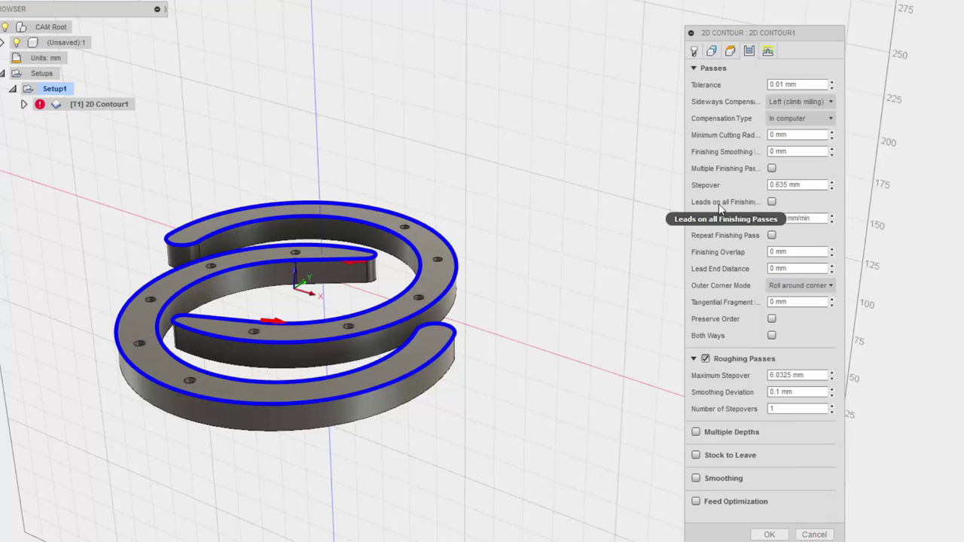
Enable leads on all finishing passes for the 2D Contour
mouse_move(771, 204)
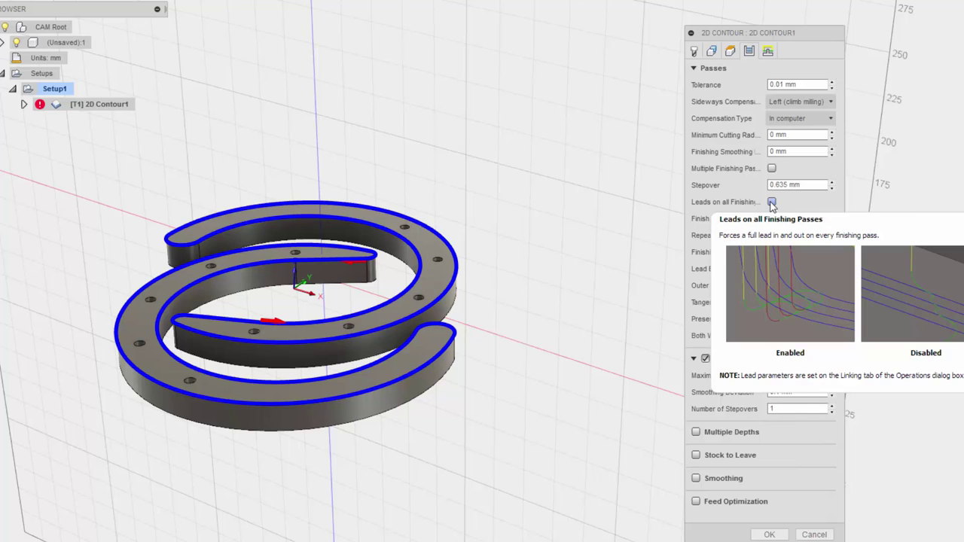
click(771, 202)
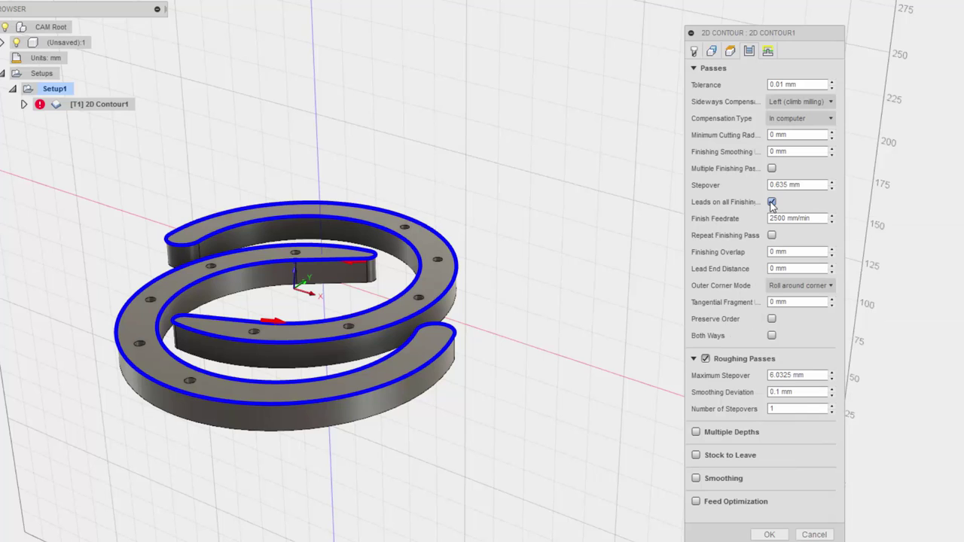
click(773, 270)
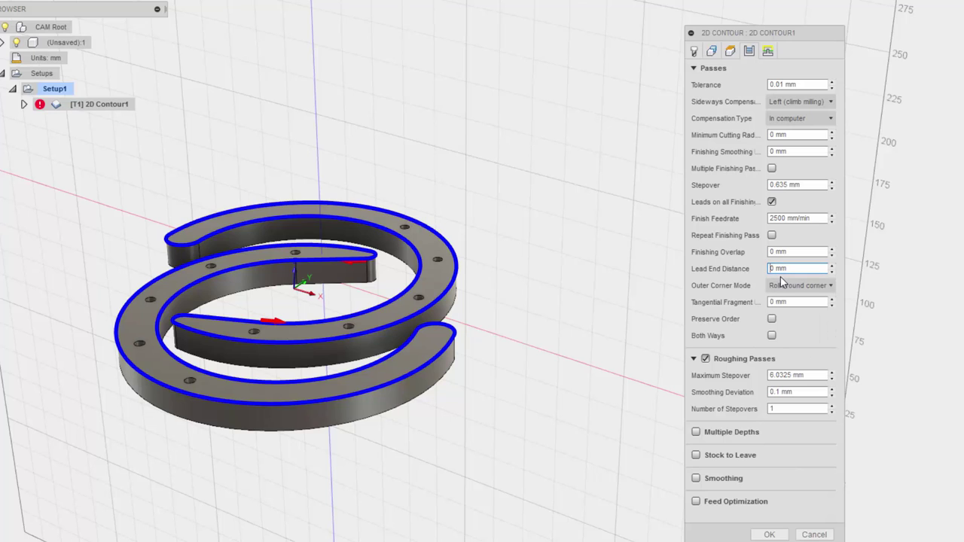
text(3)
key(BackSpace)
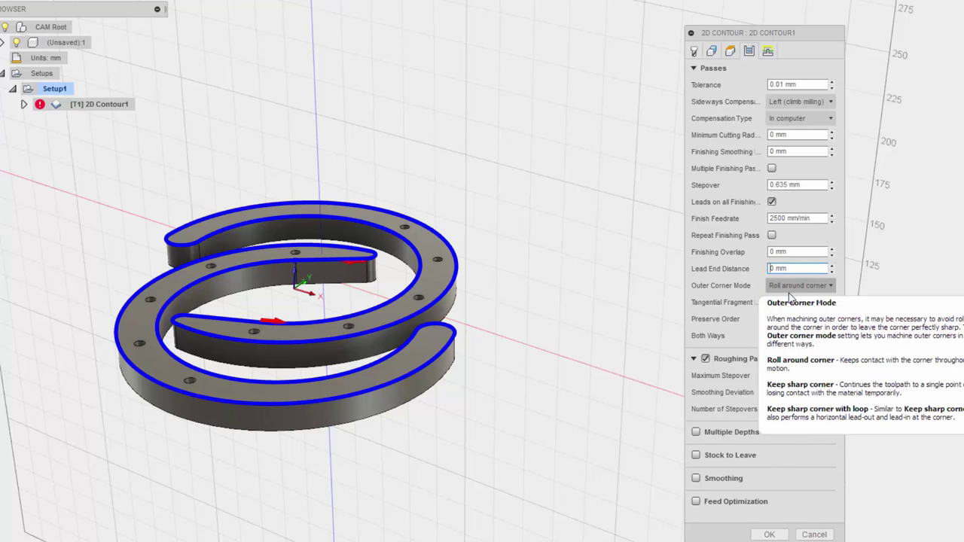
Set the outer corner mode to Keep sharp corner and enable Stock to Leave for the contour passes
click(810, 291)
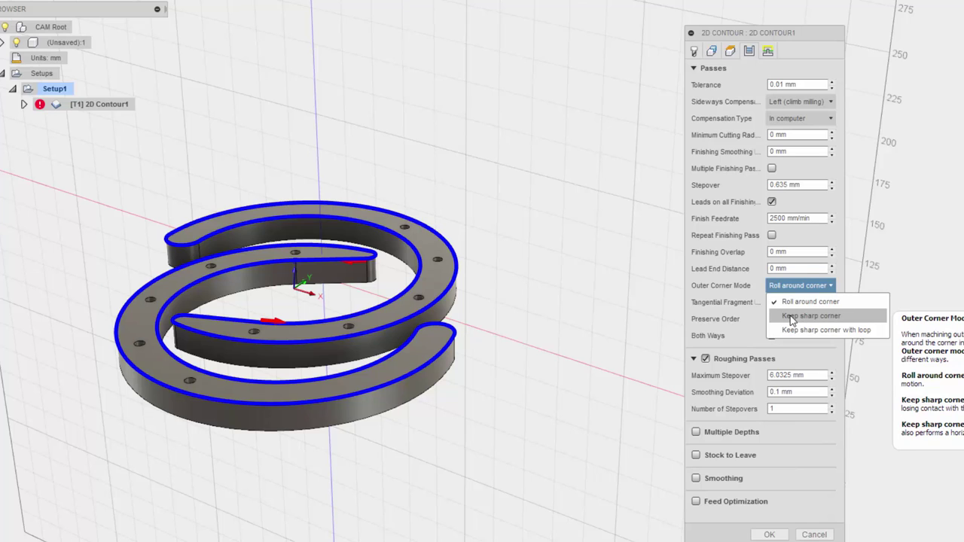
click(790, 317)
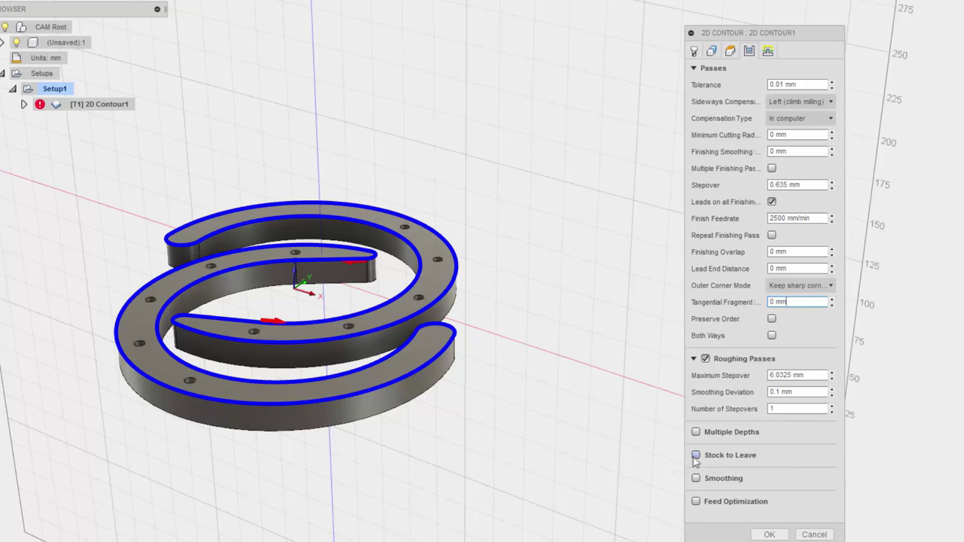
click(695, 456)
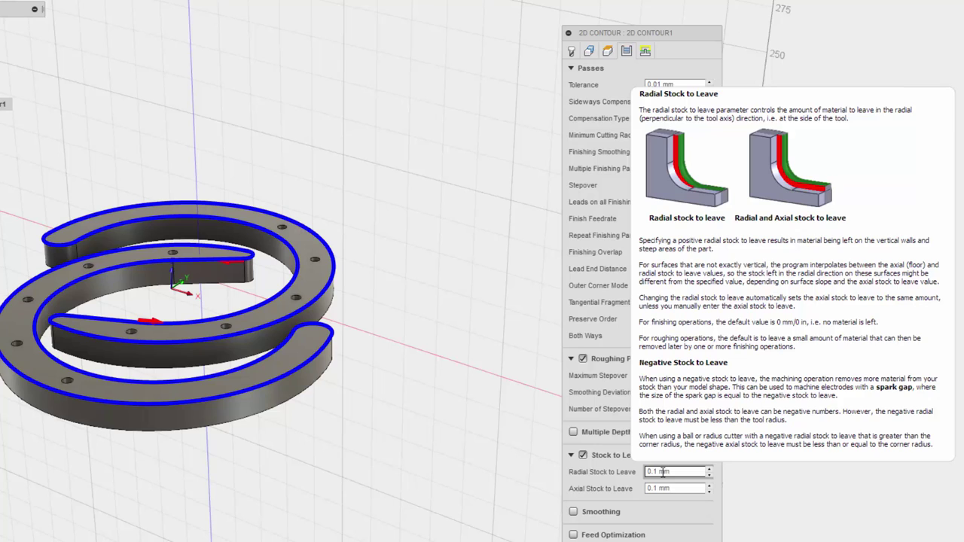
click(572, 512)
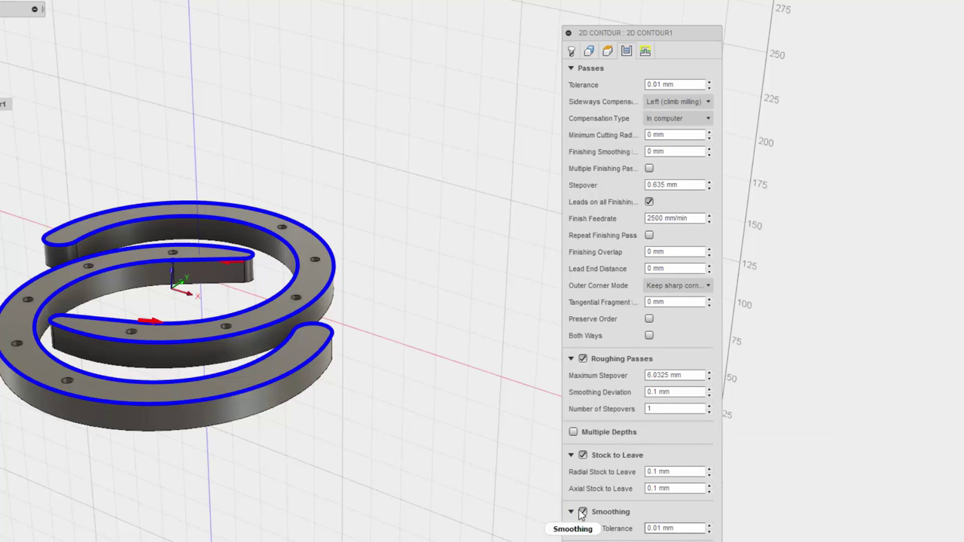
click(583, 512)
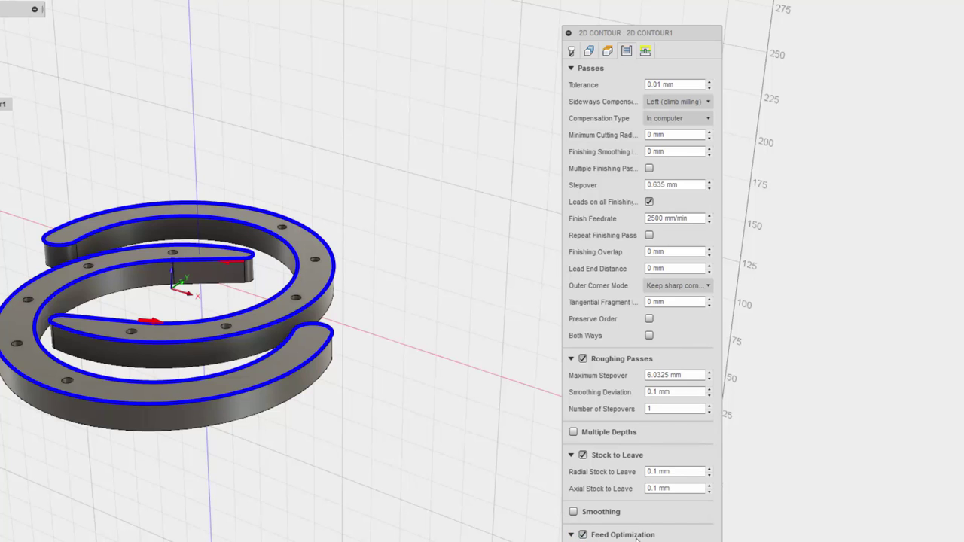
drag(660, 32, 644, 0)
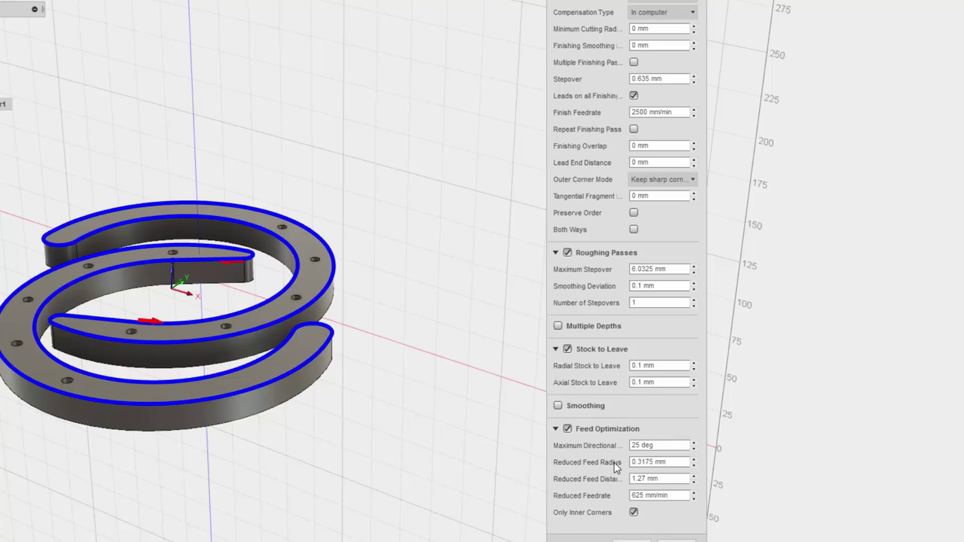
click(565, 429)
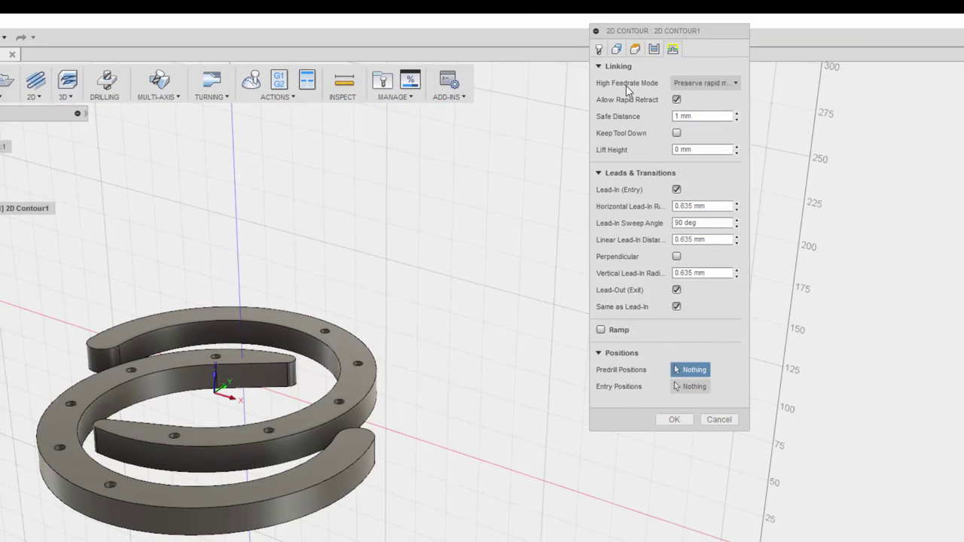
Set the safe distance in the 2D Contour's linking settings to 3 mm, keeping the high feedrate mode as it is
click(728, 84)
click(730, 84)
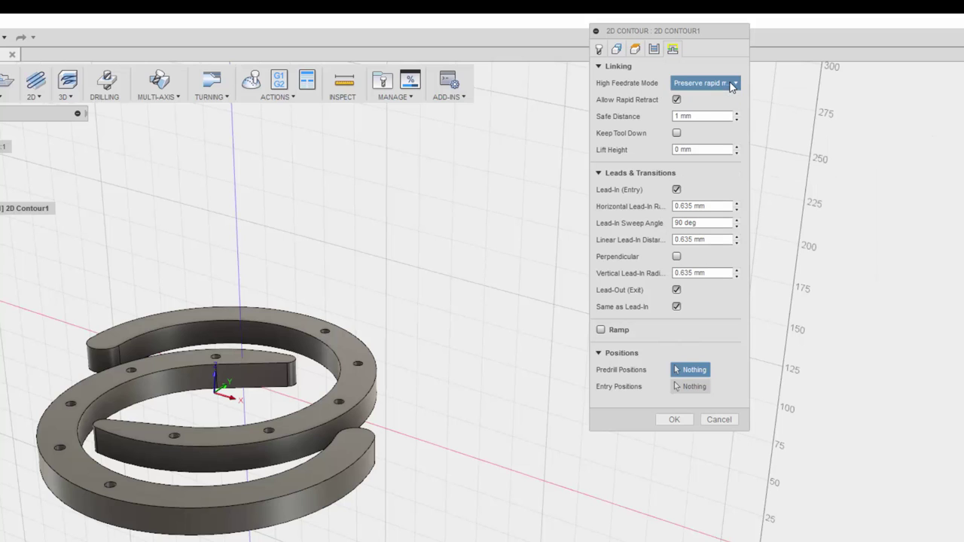
double_click(677, 116)
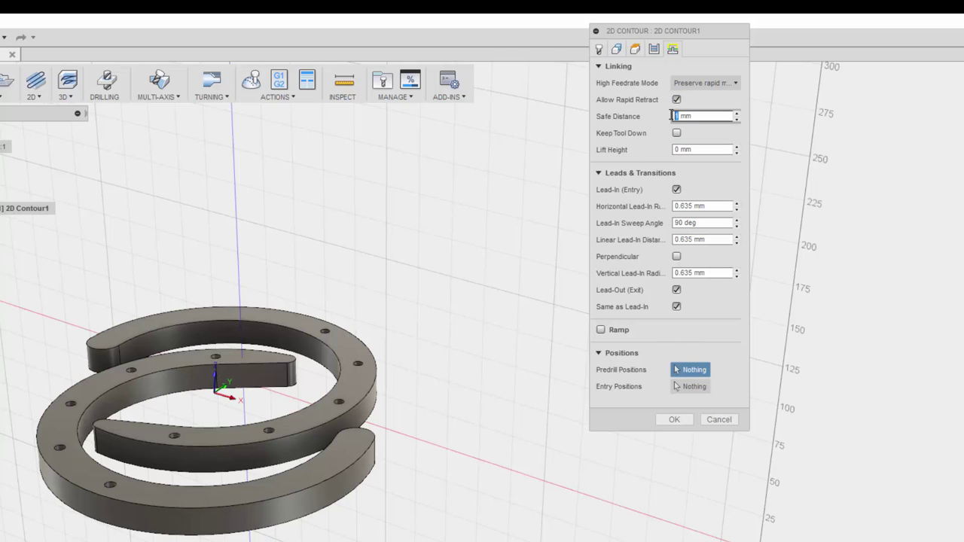
text(3)
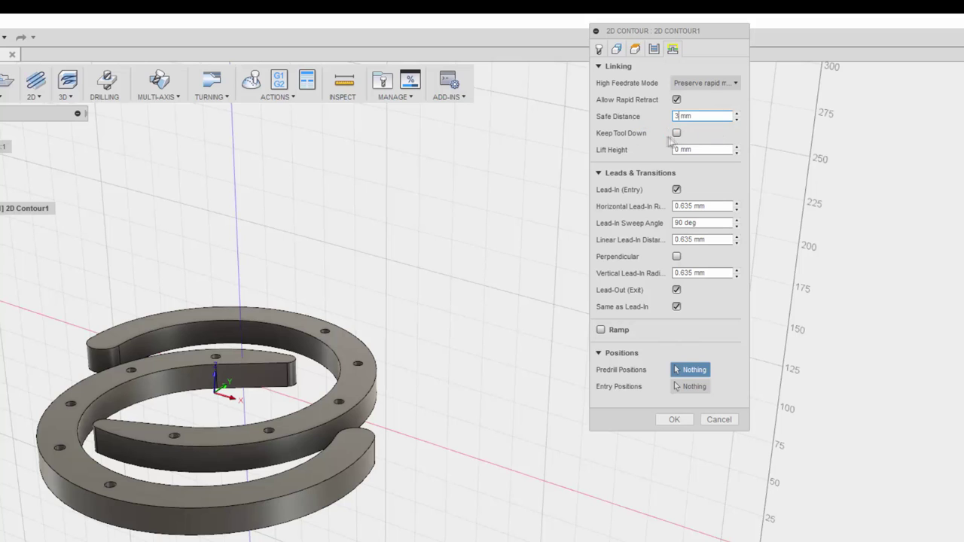
Check the lead-in values and enable Ramp for the 2D Contour, accepting the operation to generate its toolpath
click(700, 206)
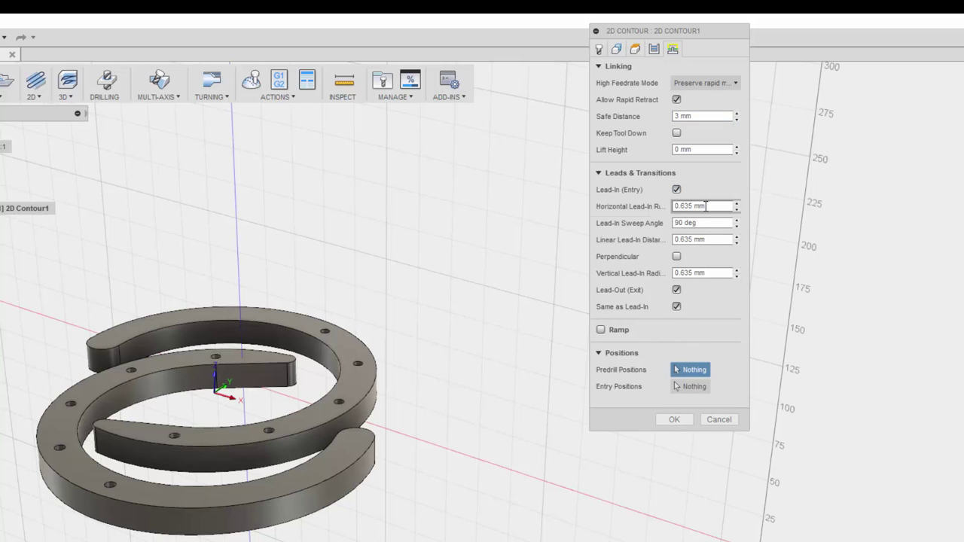
click(709, 223)
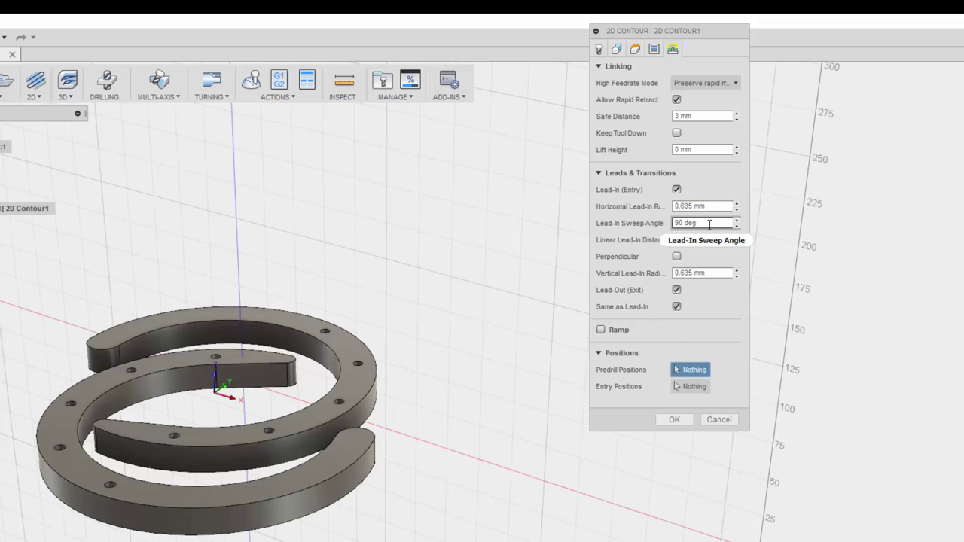
click(710, 240)
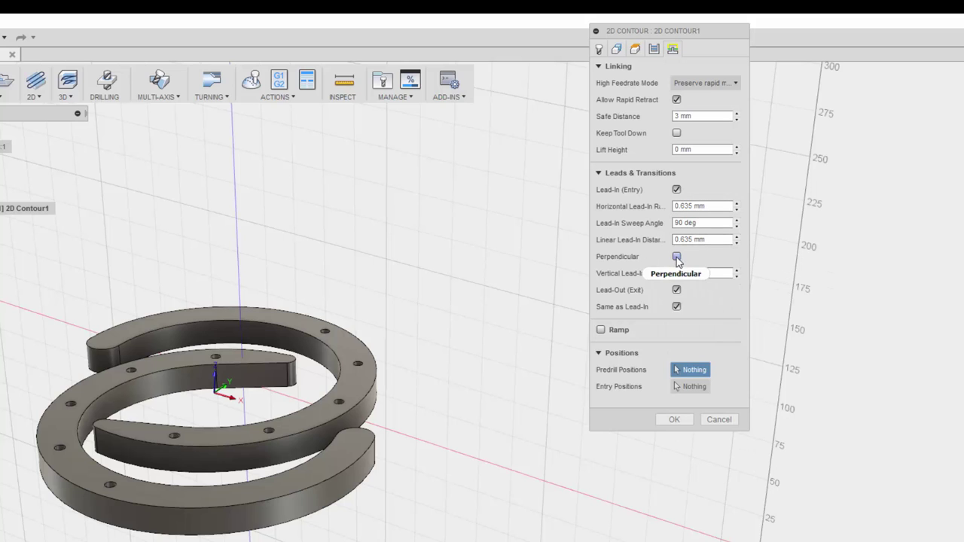
click(711, 273)
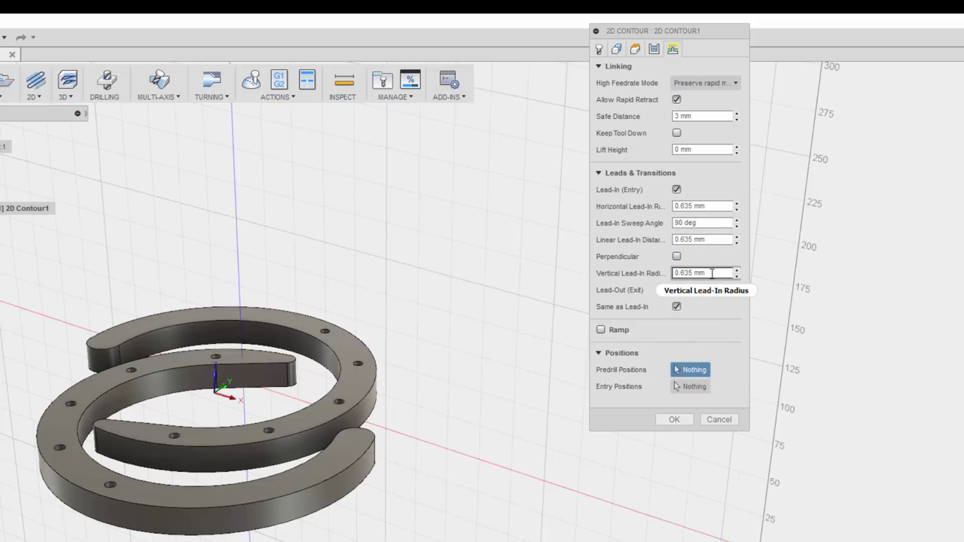
click(610, 329)
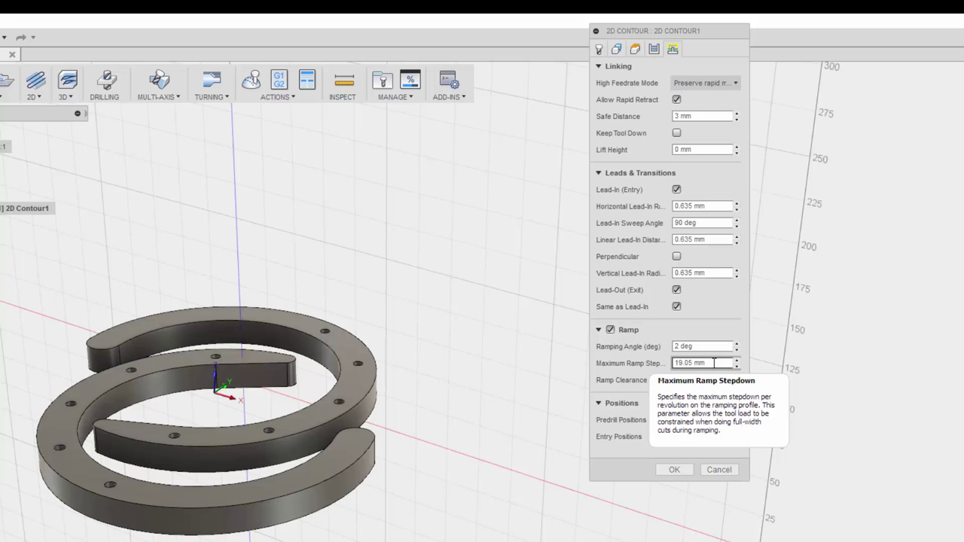
click(709, 380)
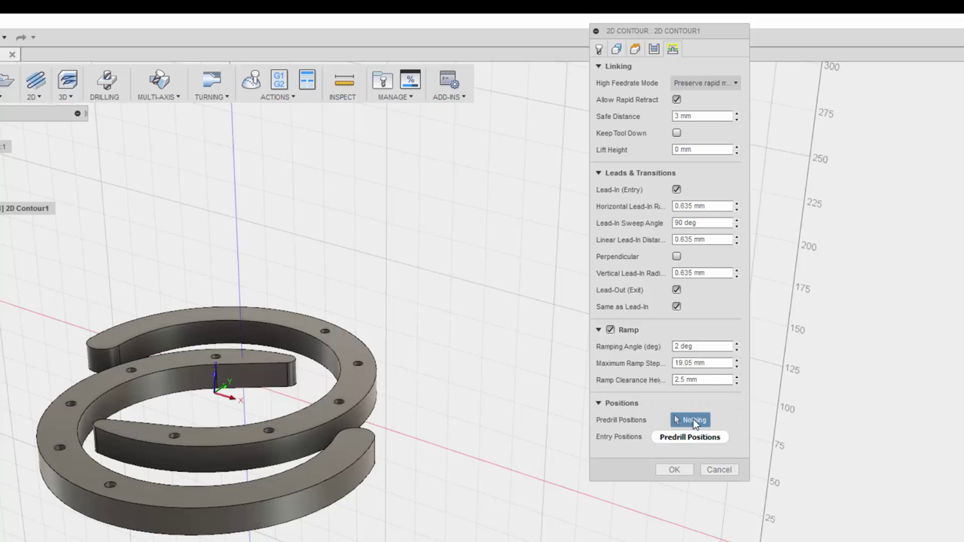
click(687, 476)
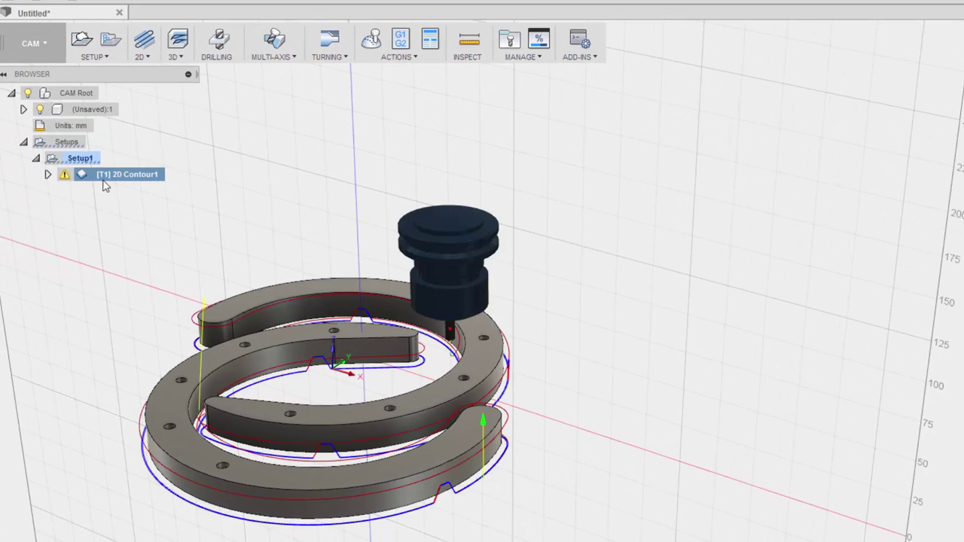
Read the warning log of the 2D Contour operation and close it
click(64, 179)
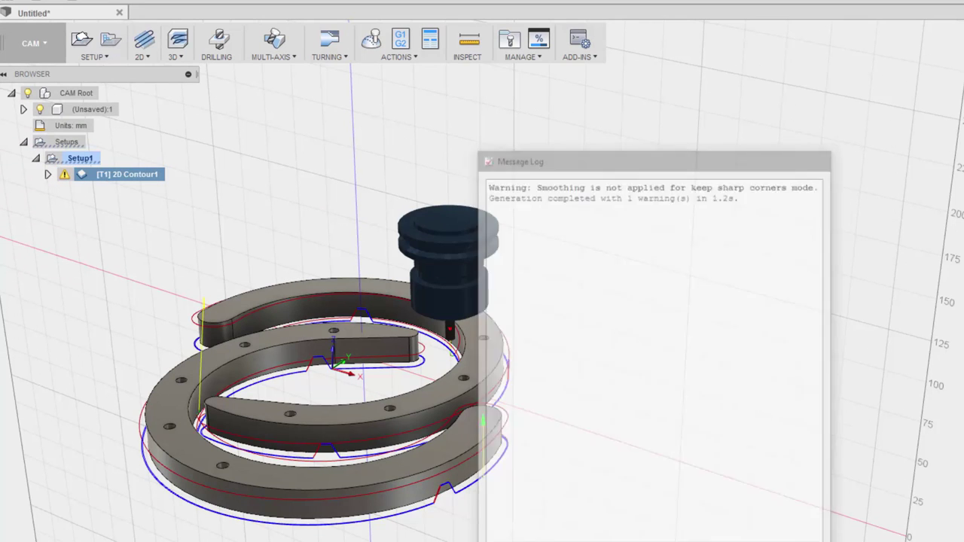
click(819, 157)
click(64, 176)
click(817, 158)
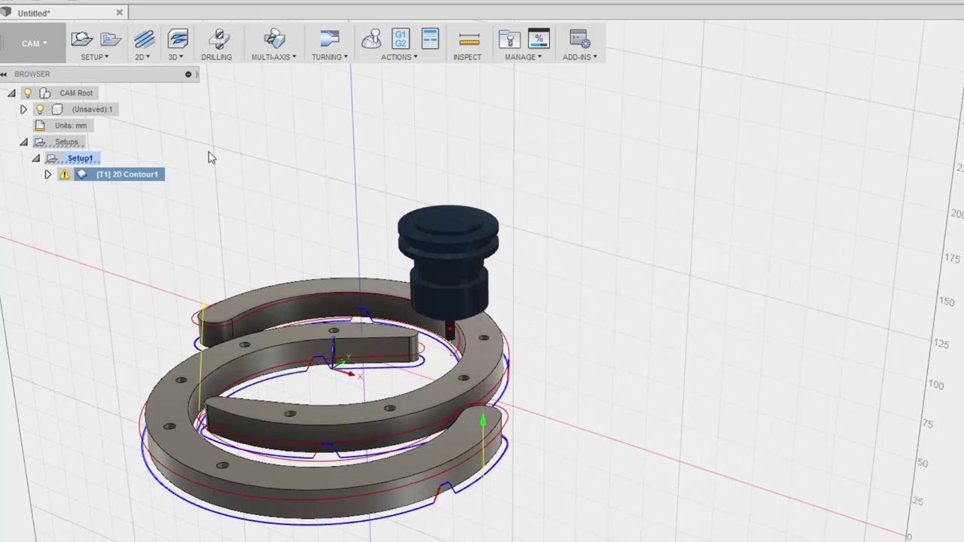
Edit the 2D Contour operation so its passes use the Roll around corner outer corner mode, and regenerate the toolpath
right_click(89, 177)
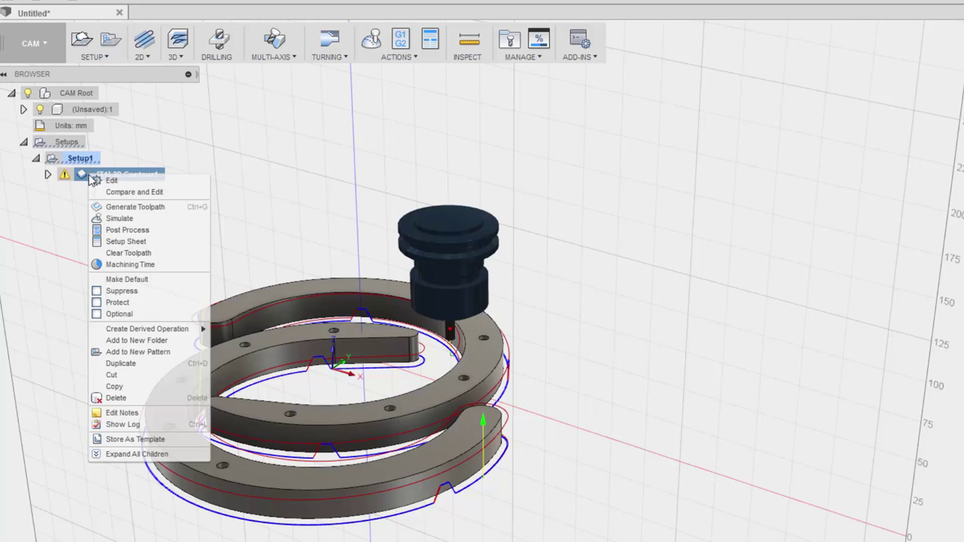
click(102, 180)
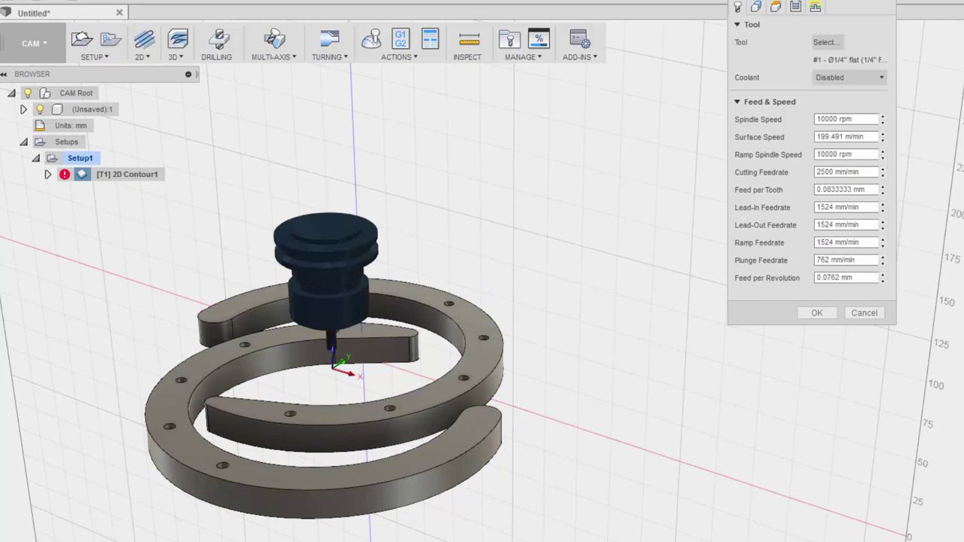
drag(795, 1, 778, 67)
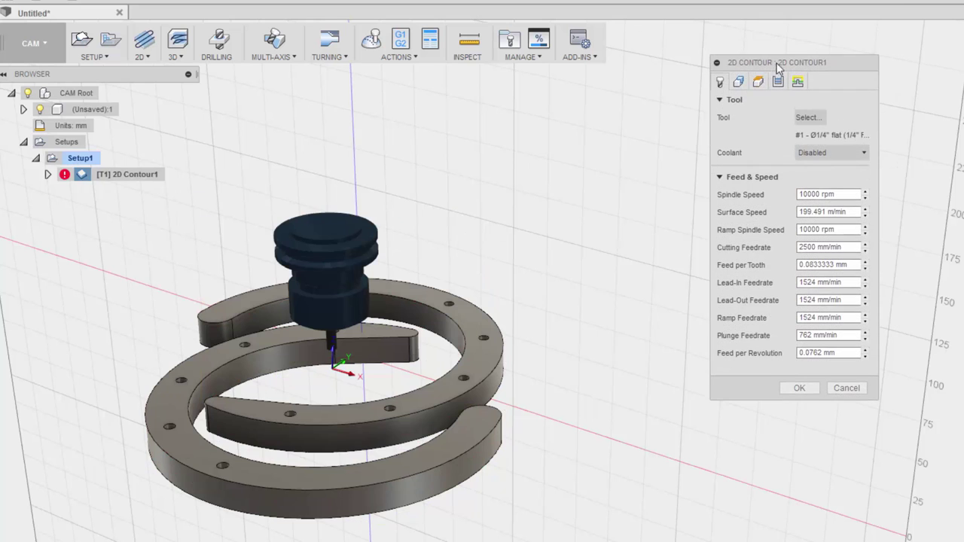
click(740, 83)
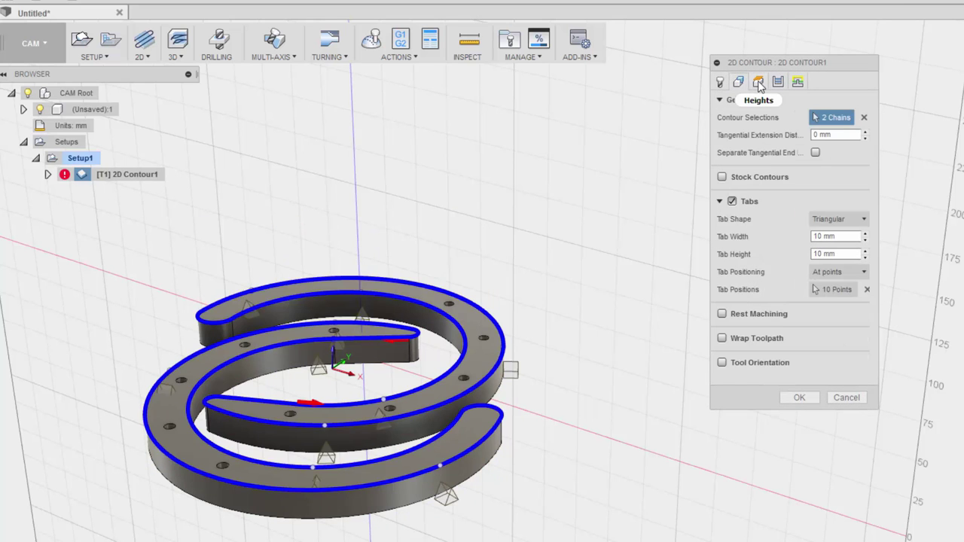
click(758, 83)
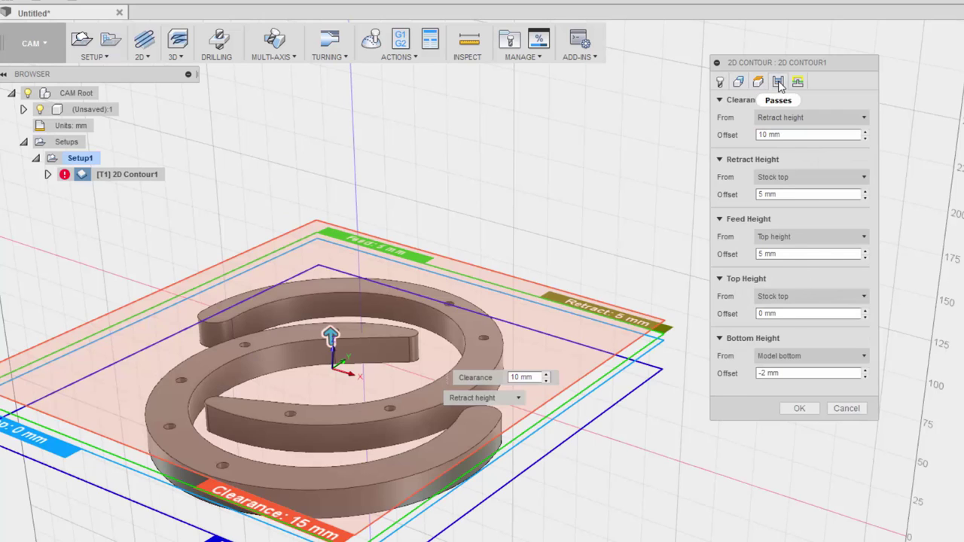
click(779, 83)
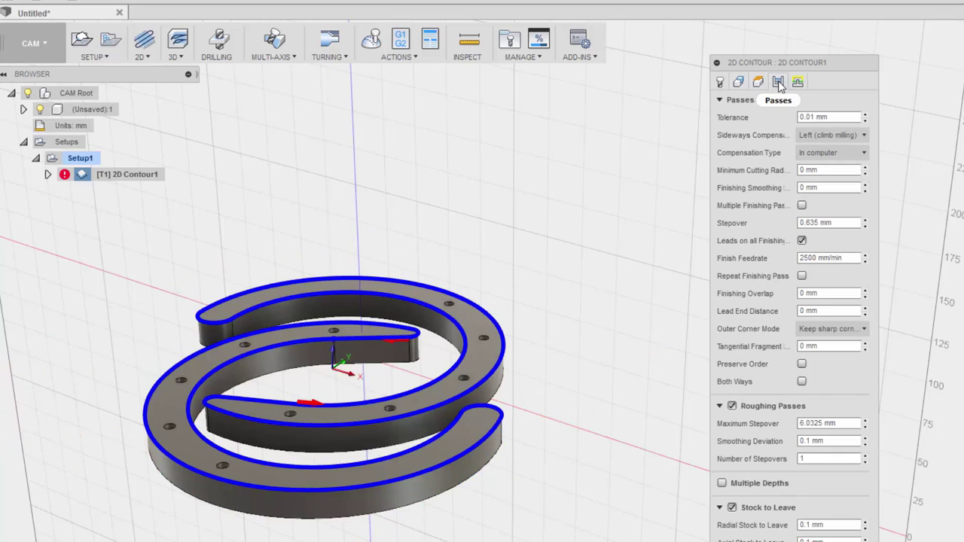
click(843, 328)
click(841, 346)
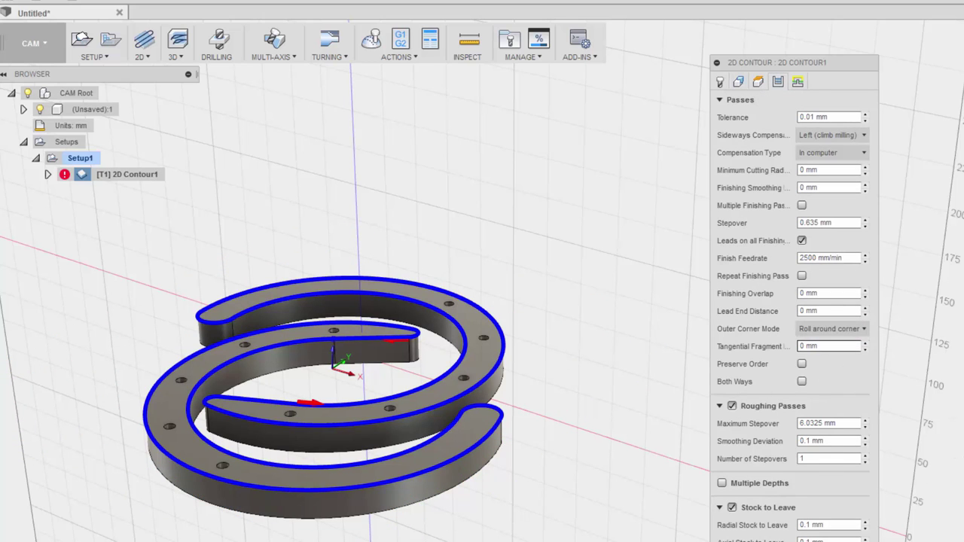
key(Return)
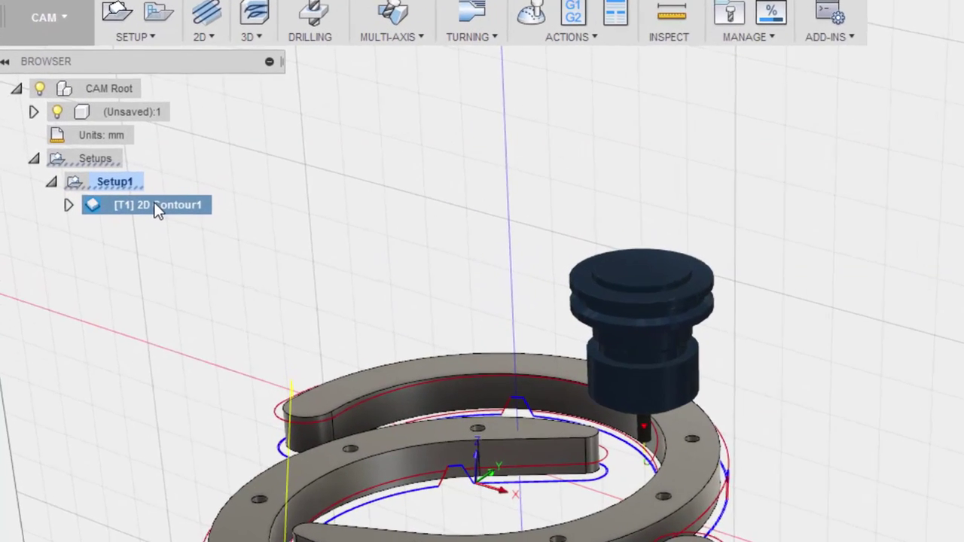
Start a simulation of the 2D Contour operation and inspect the toolpath around both curved parts from different angles
right_click(108, 173)
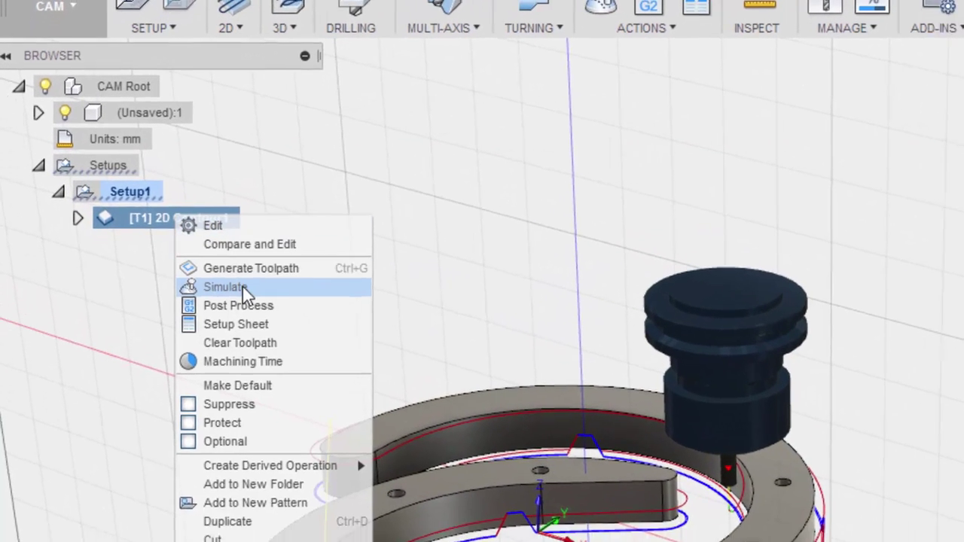
click(242, 288)
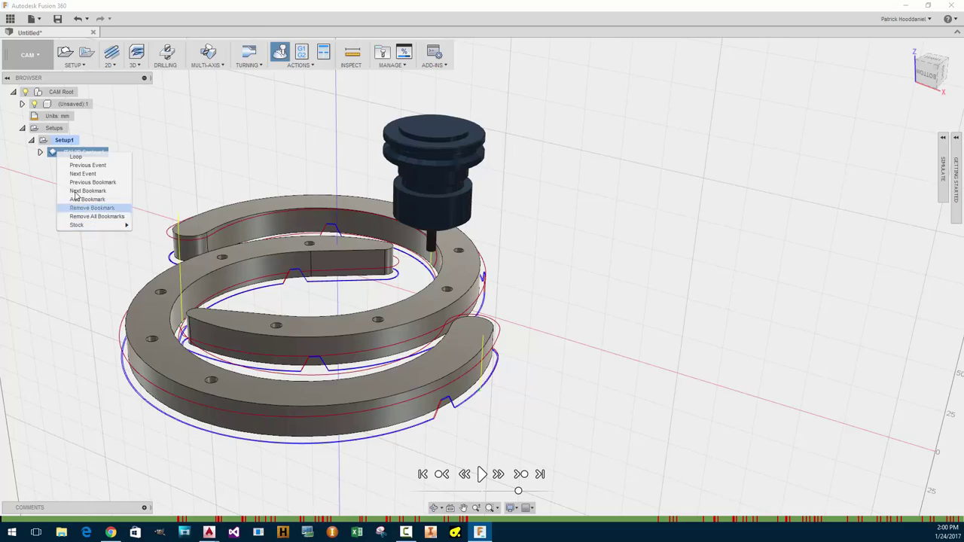
click(51, 153)
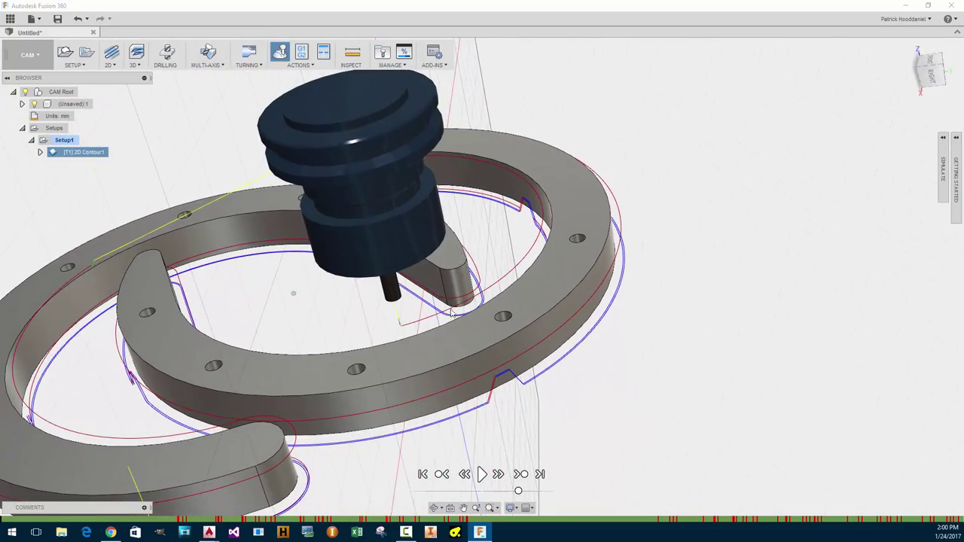
shift+middle_drag(513, 278, 467, 267)
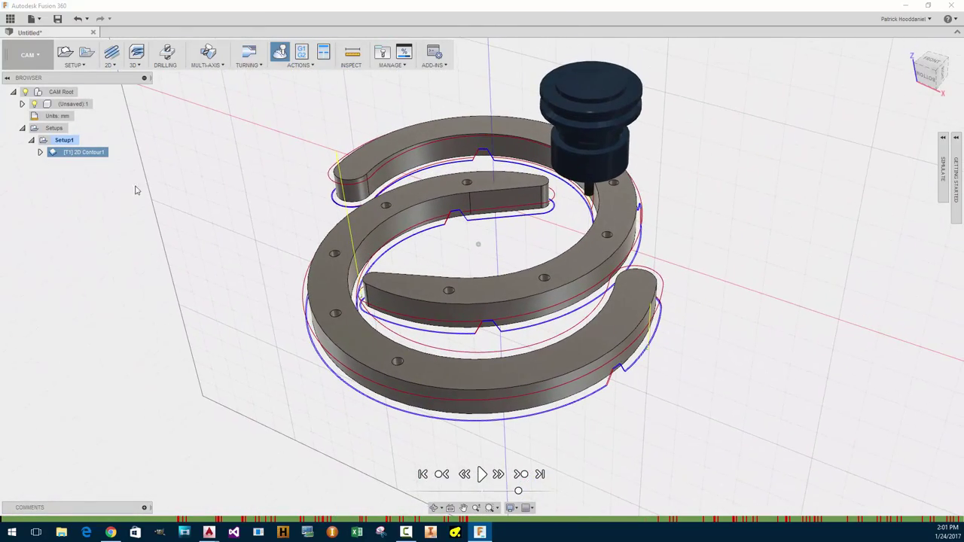
click(68, 156)
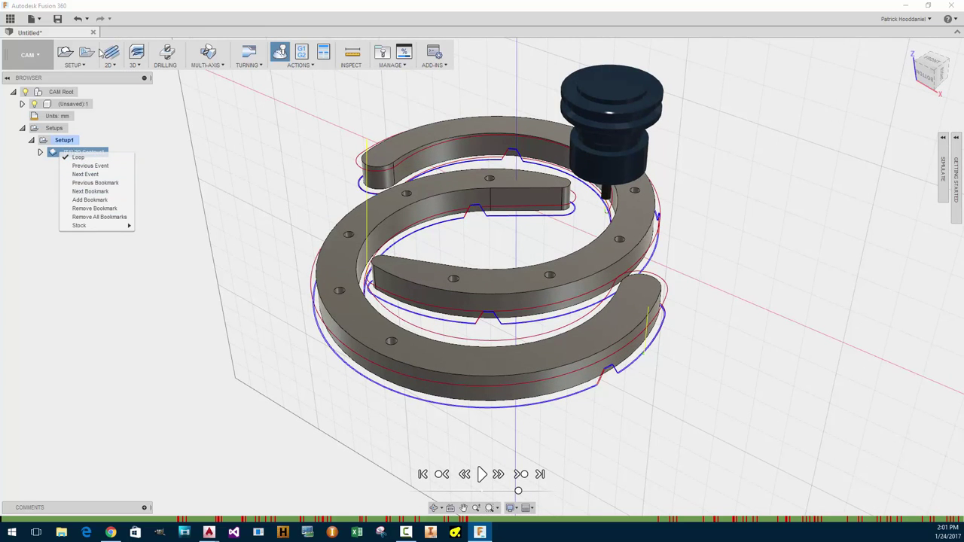
click(43, 218)
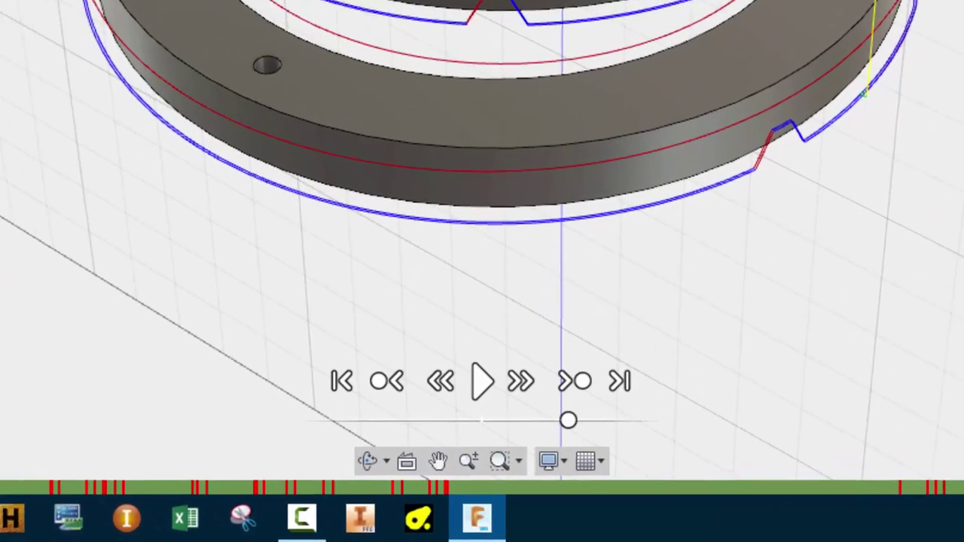
Play the 2D Contour toolpath simulation, pause it and return it to the start
click(482, 363)
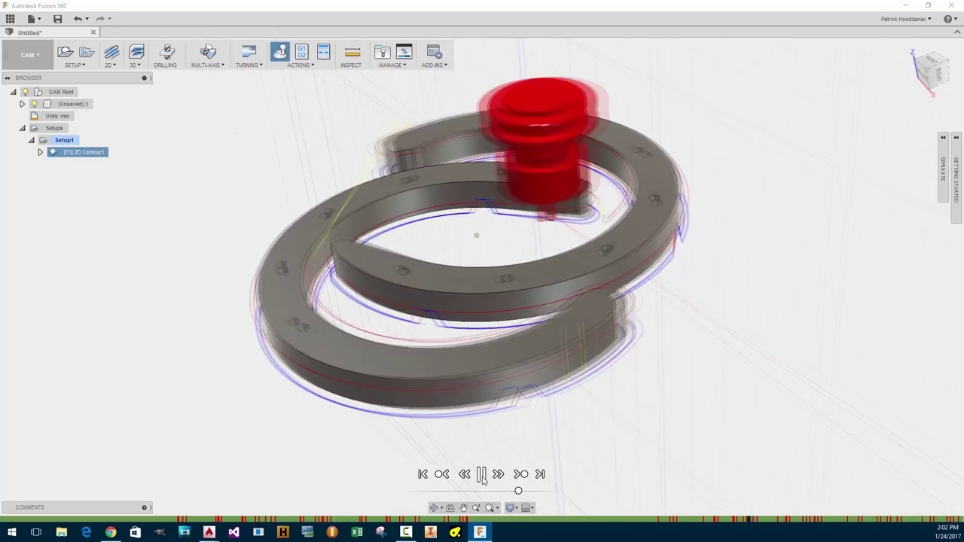
click(482, 477)
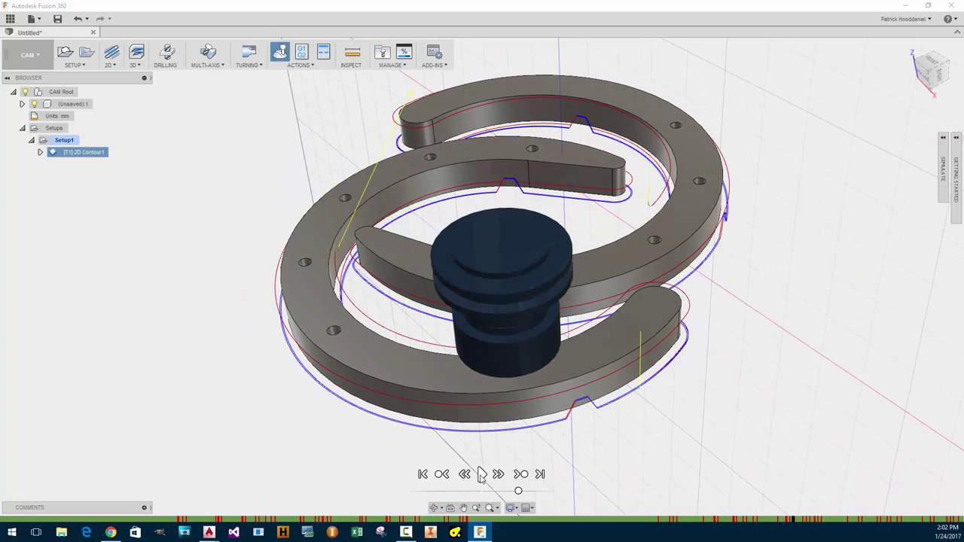
click(422, 473)
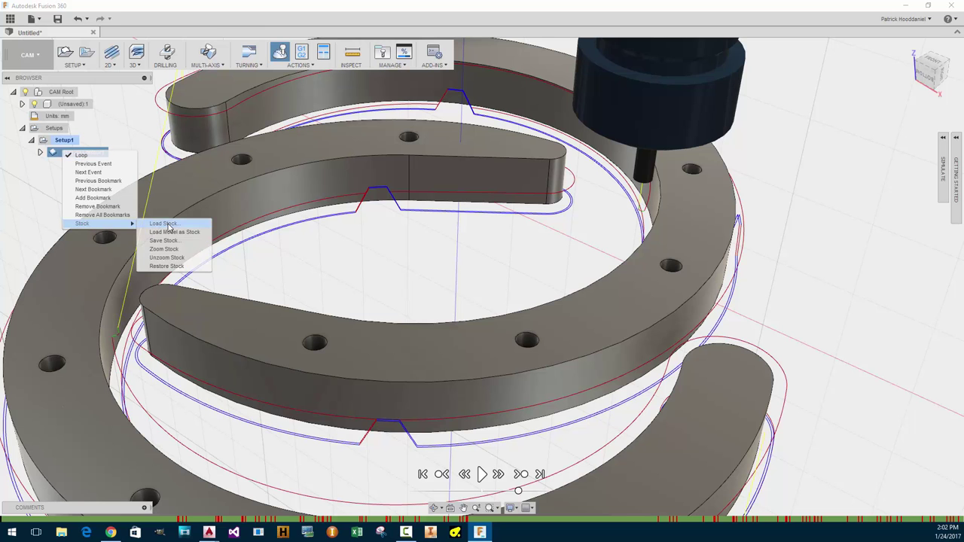
Try to load a stock into the toolpath simulation, and expand the 2D Contour operation in the browser
click(164, 223)
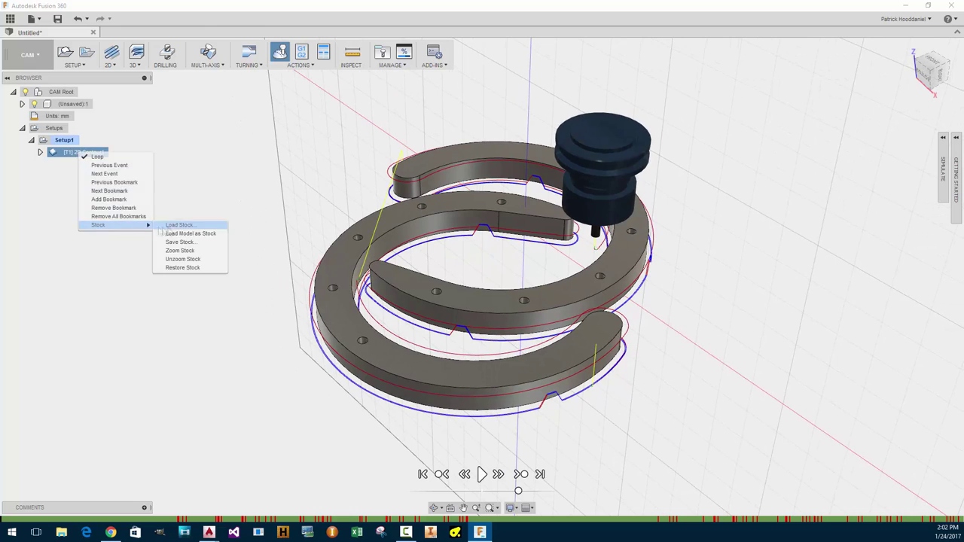
click(169, 225)
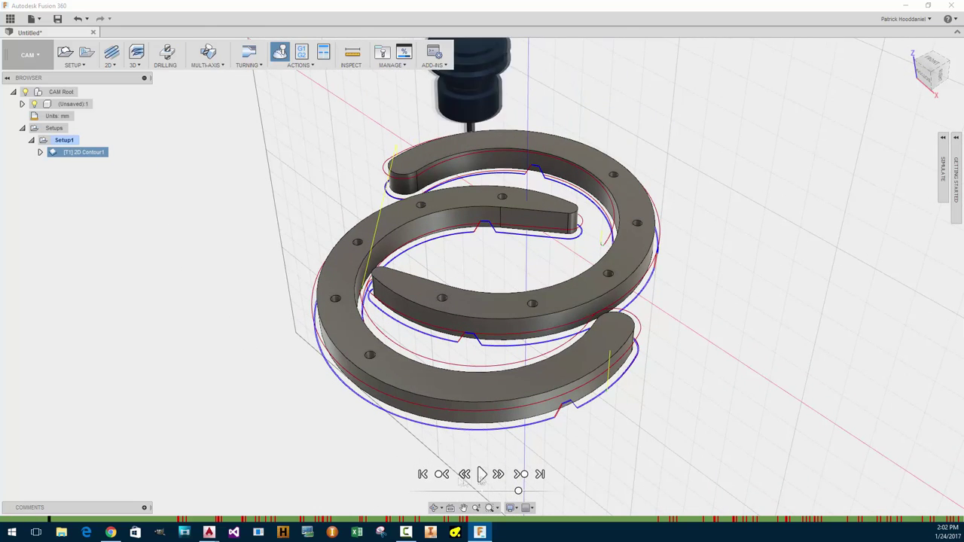
click(41, 152)
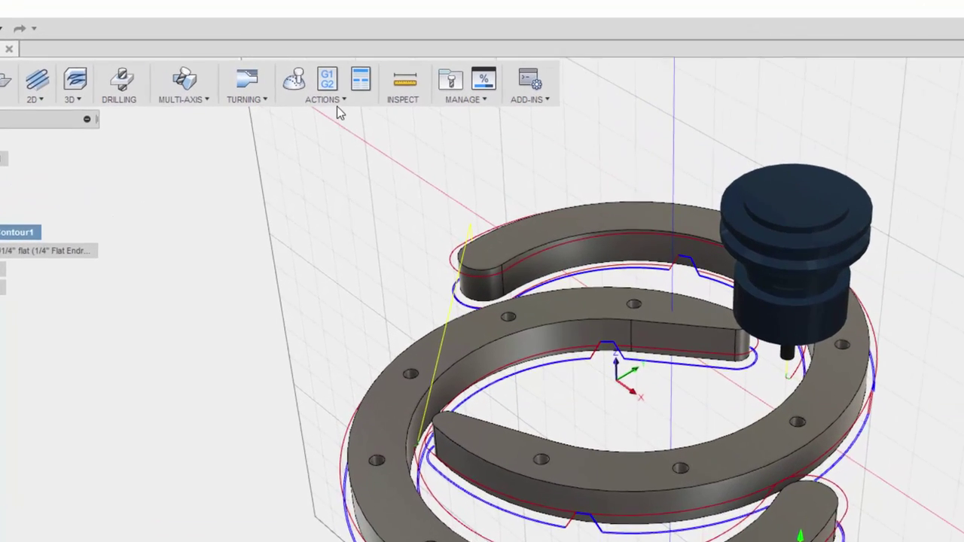
click(298, 65)
click(316, 125)
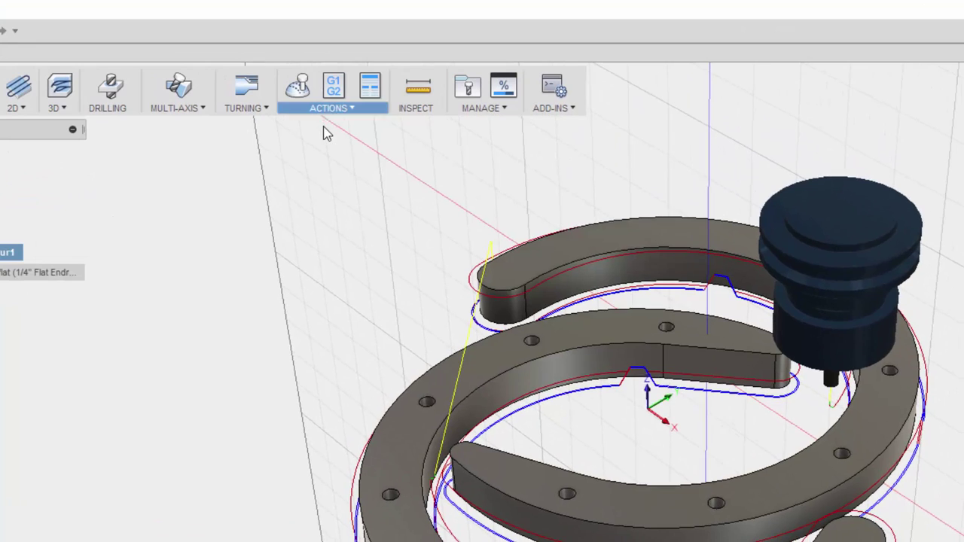
click(346, 109)
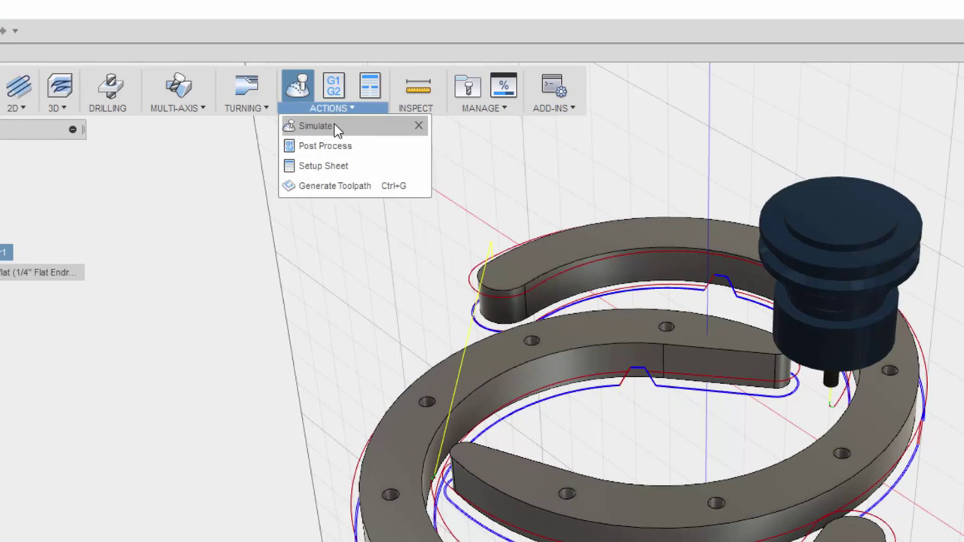
click(317, 126)
click(463, 281)
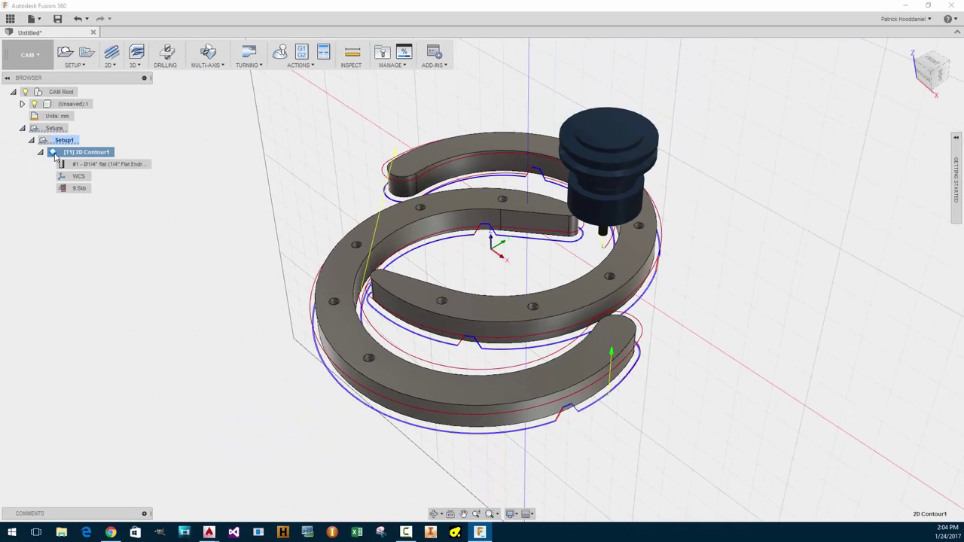
right_click(91, 155)
click(103, 164)
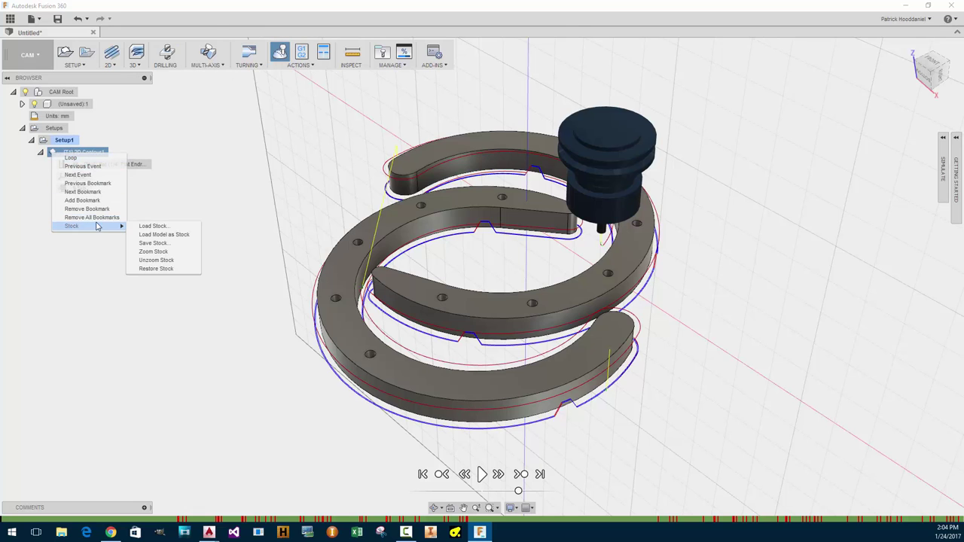
click(300, 76)
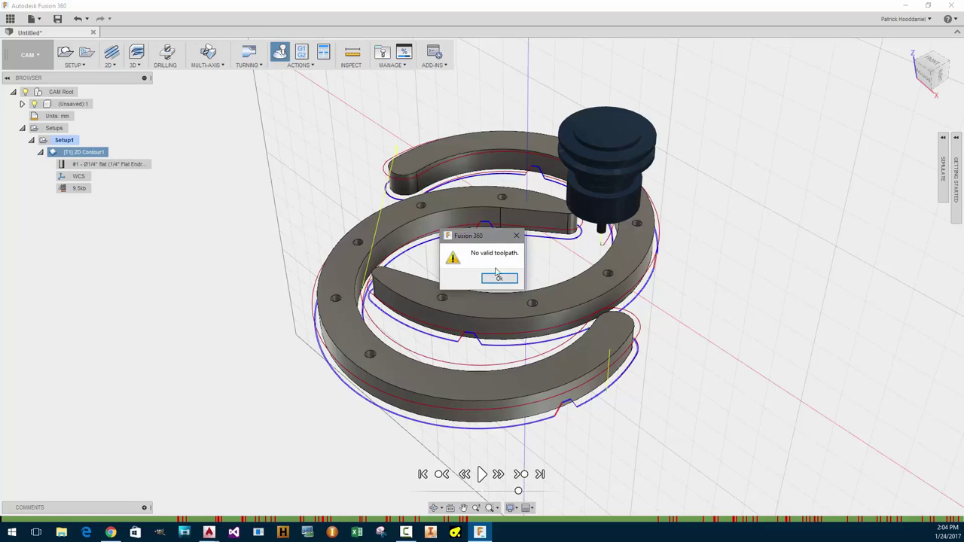
click(497, 279)
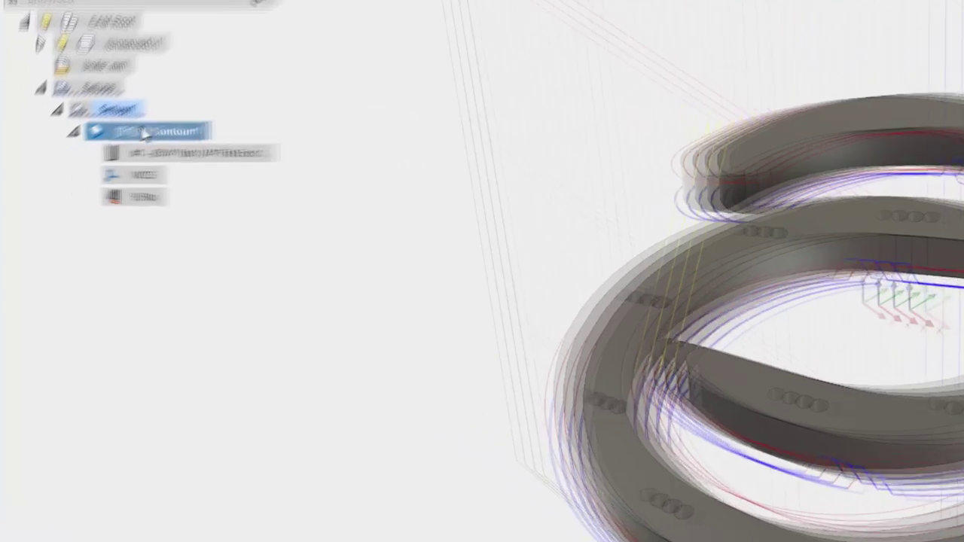
right_click(79, 152)
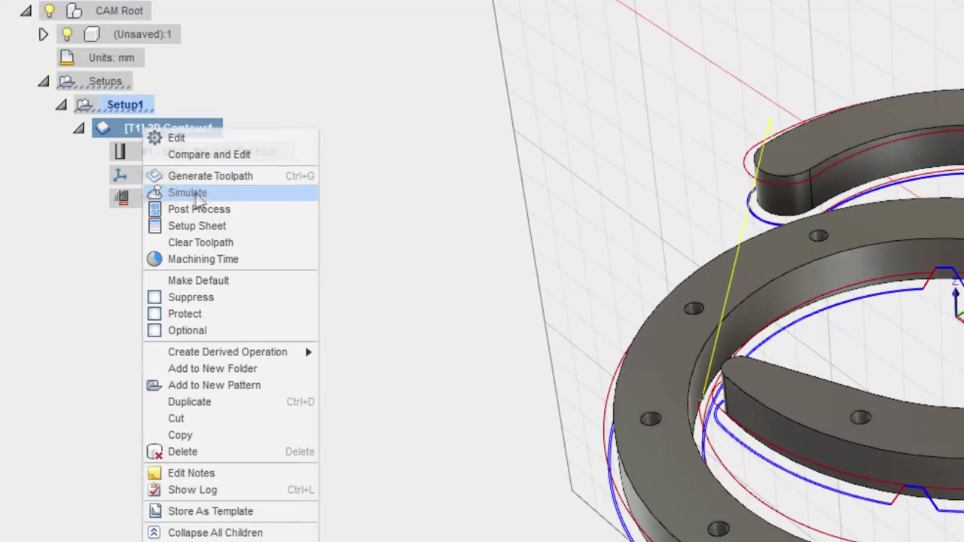
click(115, 191)
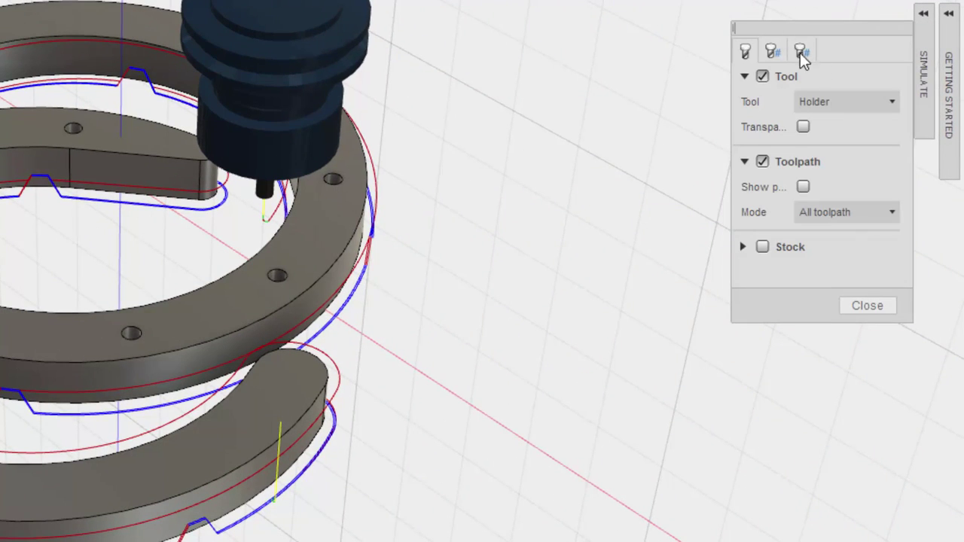
click(847, 304)
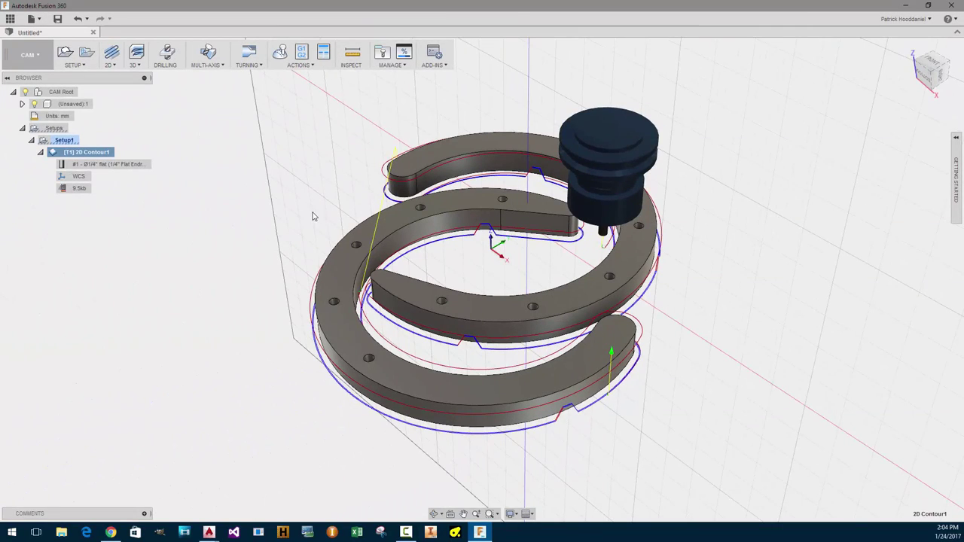
Simulate the 2D Contour operation and enable the Stock display in the simulation settings
right_click(92, 155)
click(112, 184)
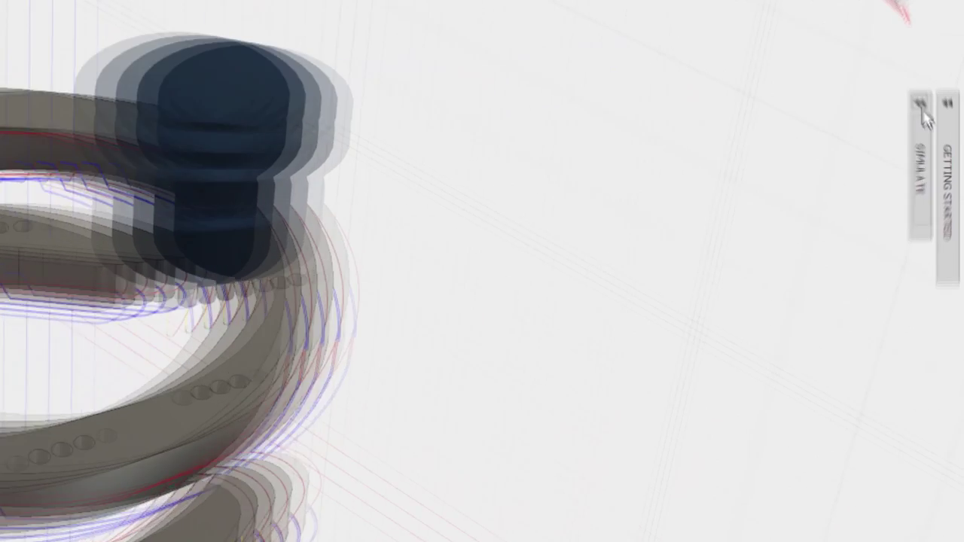
click(943, 144)
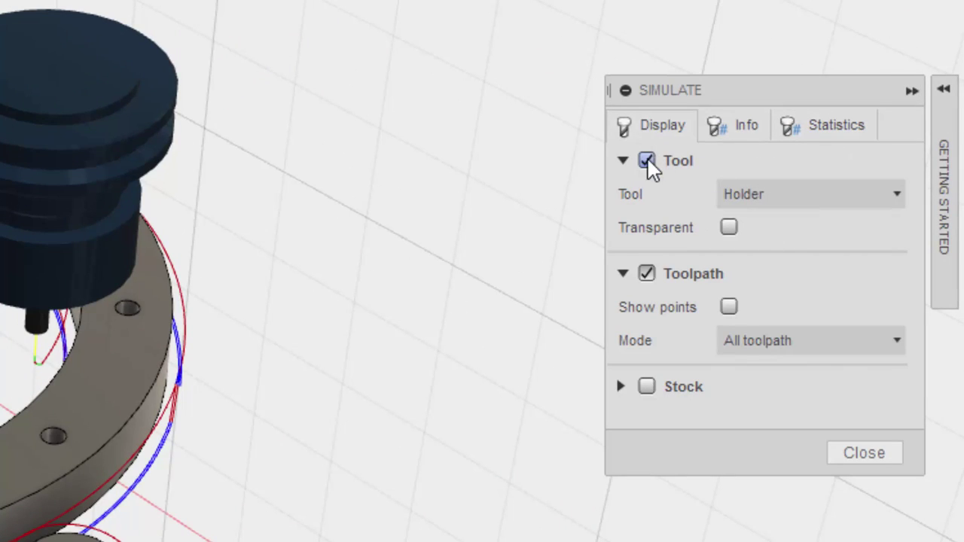
click(648, 387)
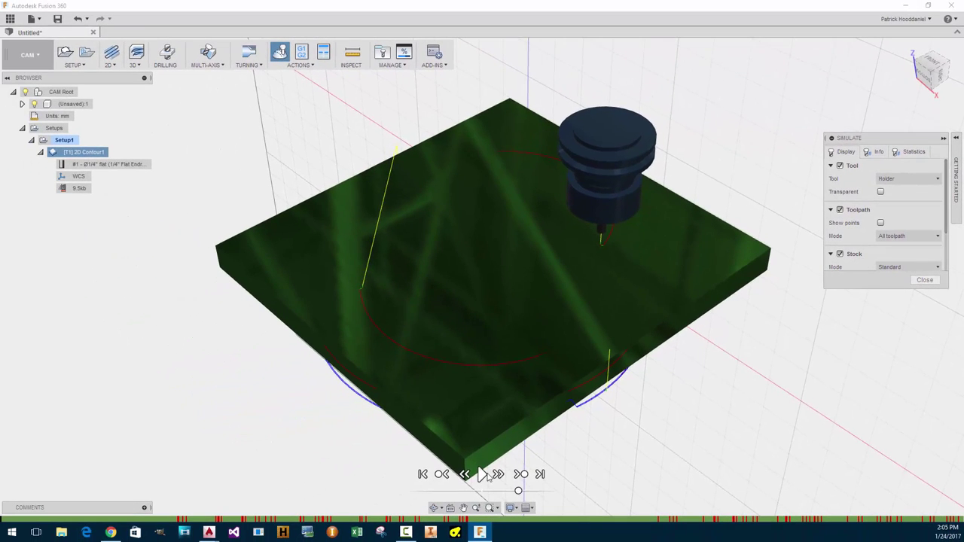
Play the material removal simulation, pause it and examine the cut contours and holding tabs in the stock
click(480, 474)
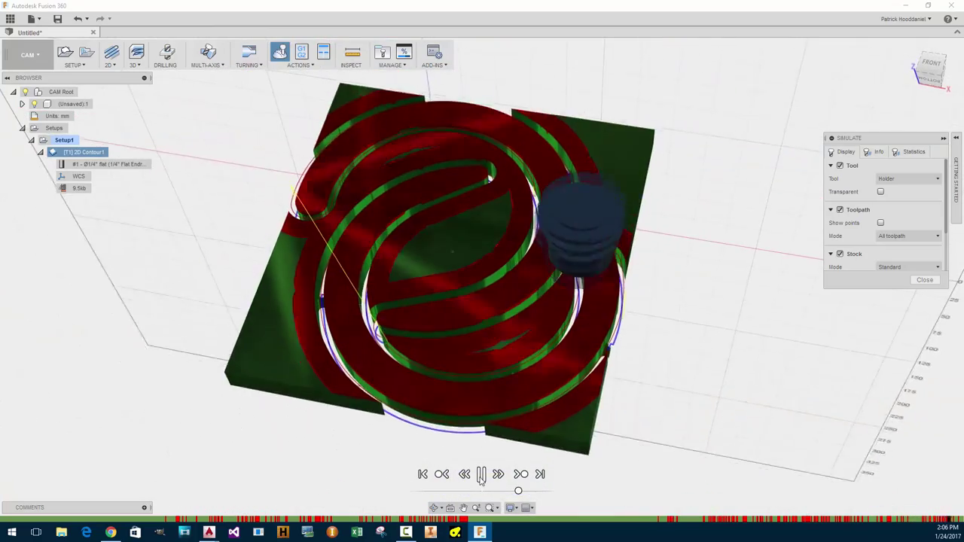
click(481, 474)
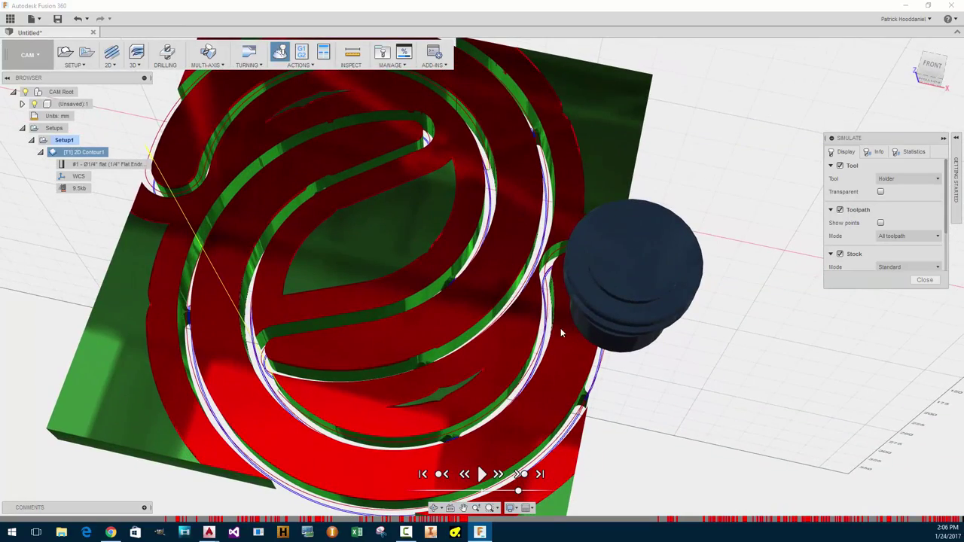
shift+middle_drag(447, 366, 520, 347)
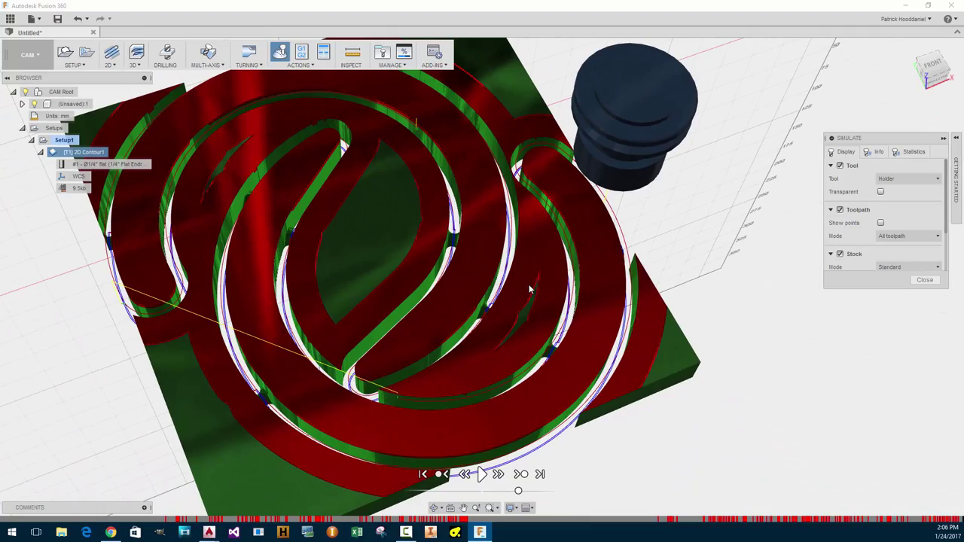
Inspect the tabs and cut walls in the machined stock from several angles, and close the simulation
scroll(553, 327, up, 5)
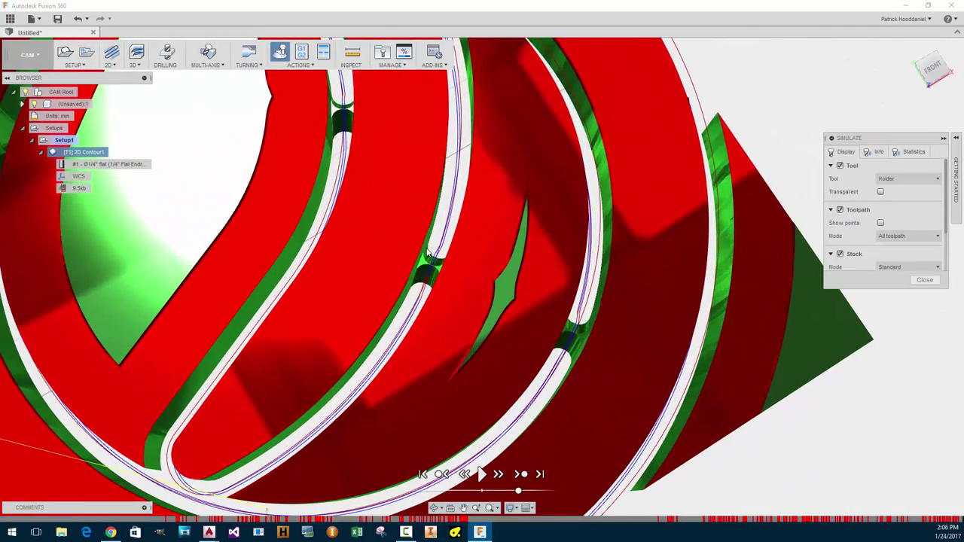
scroll(426, 253, down, 5)
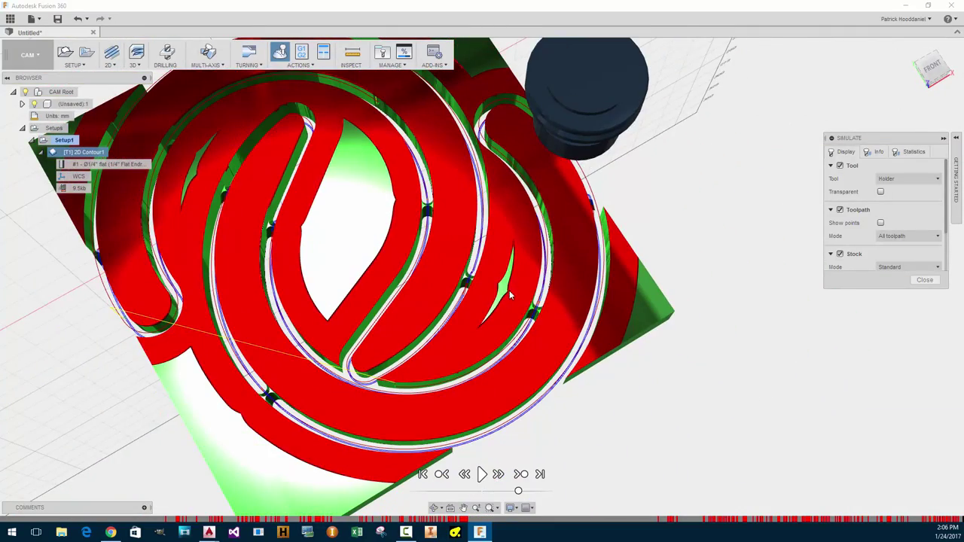
shift+middle_drag(493, 224, 490, 223)
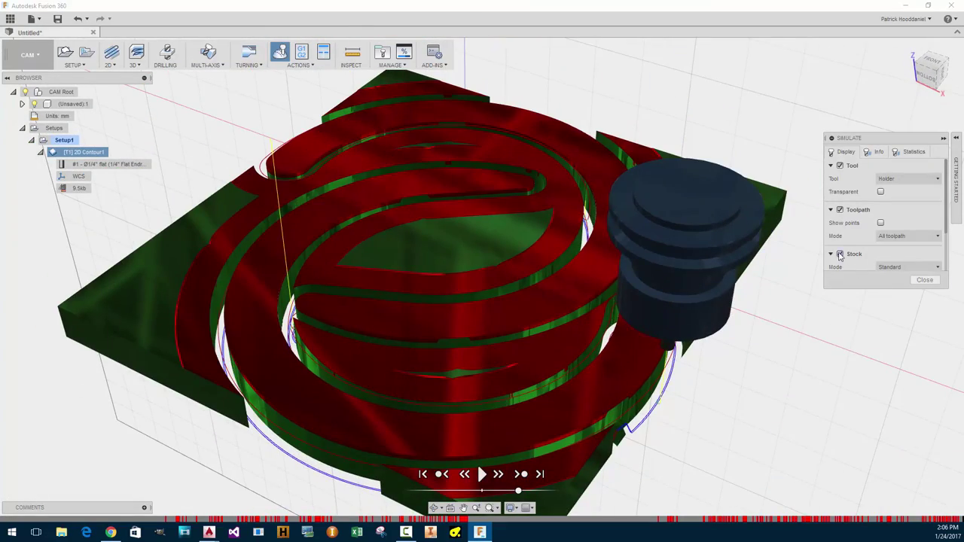
click(927, 280)
Examine the 2D Contour toolpath around both curved parts, including its passes over the holding tabs
scroll(418, 253, up, 8)
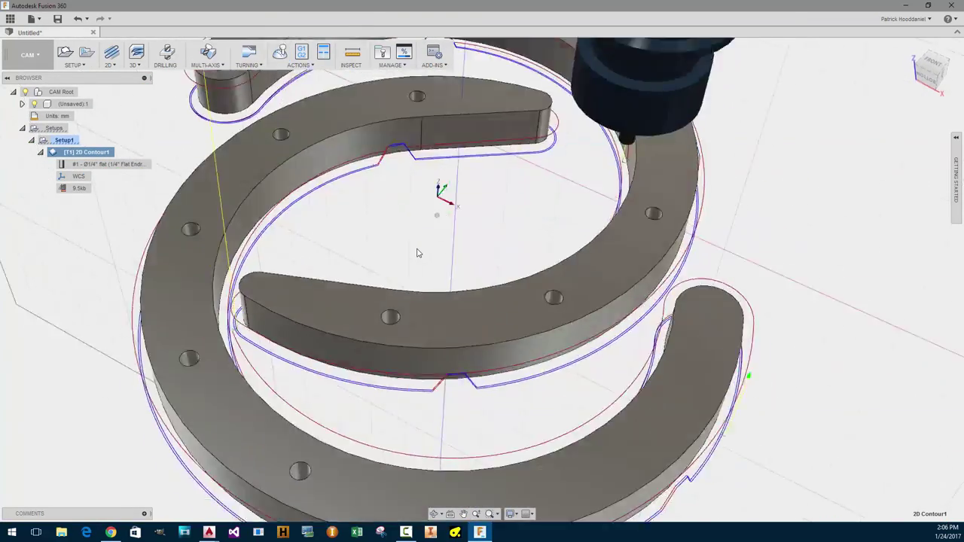
scroll(417, 249, up, 1)
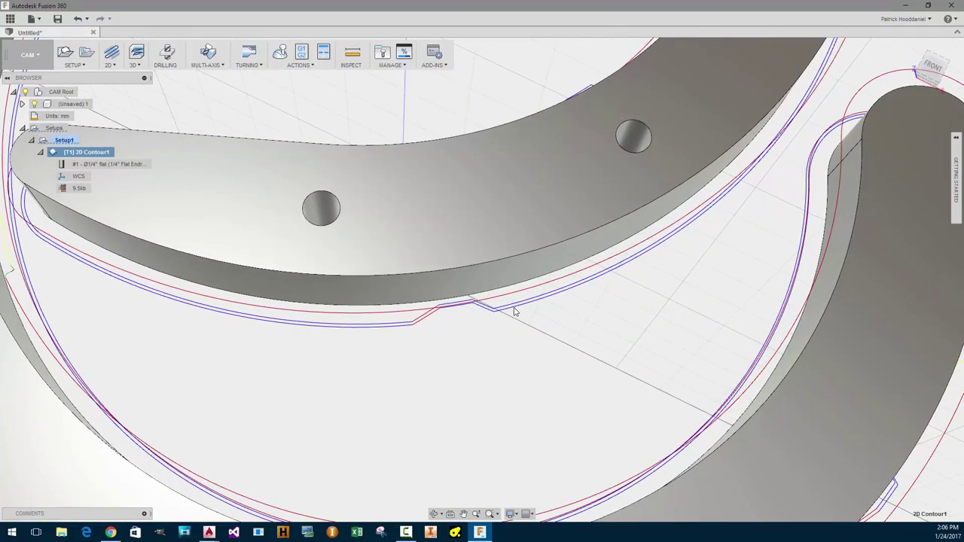
scroll(513, 308, down, 6)
scroll(516, 308, up, 10)
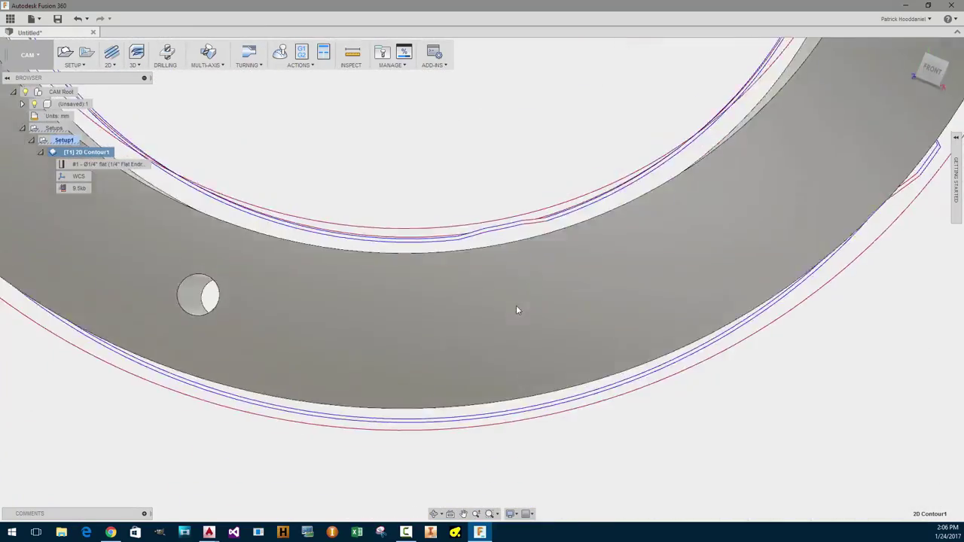
shift+middle_drag(516, 309, 539, 387)
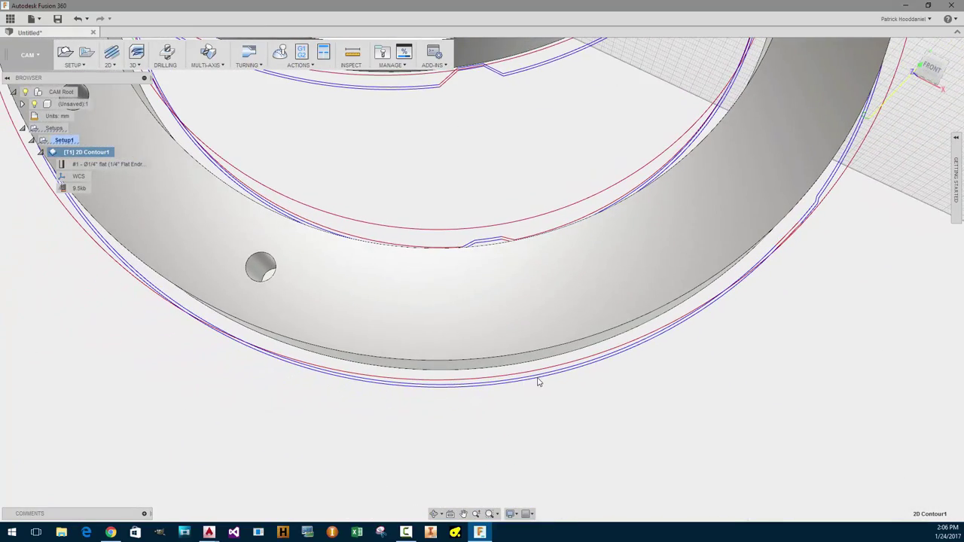
scroll(465, 338, down, 8)
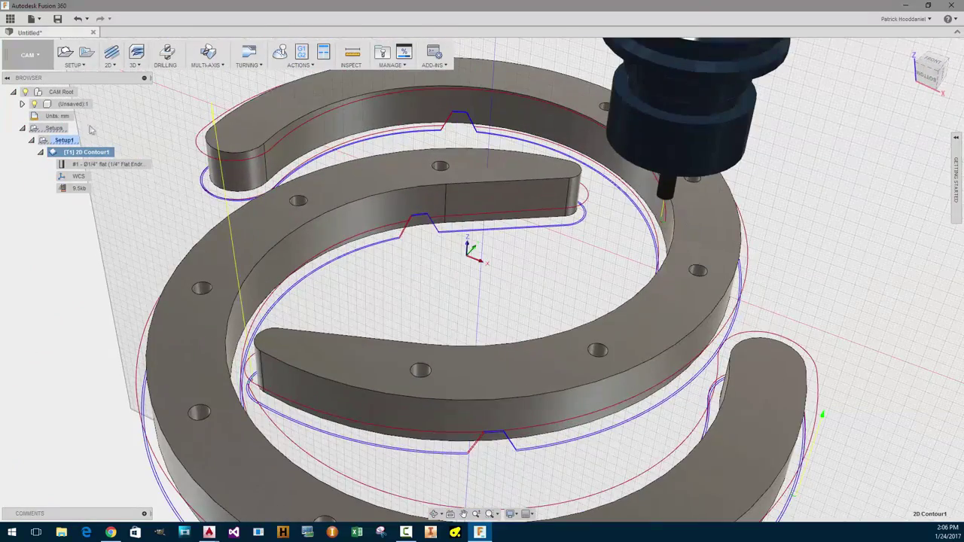
scroll(482, 187, down, 8)
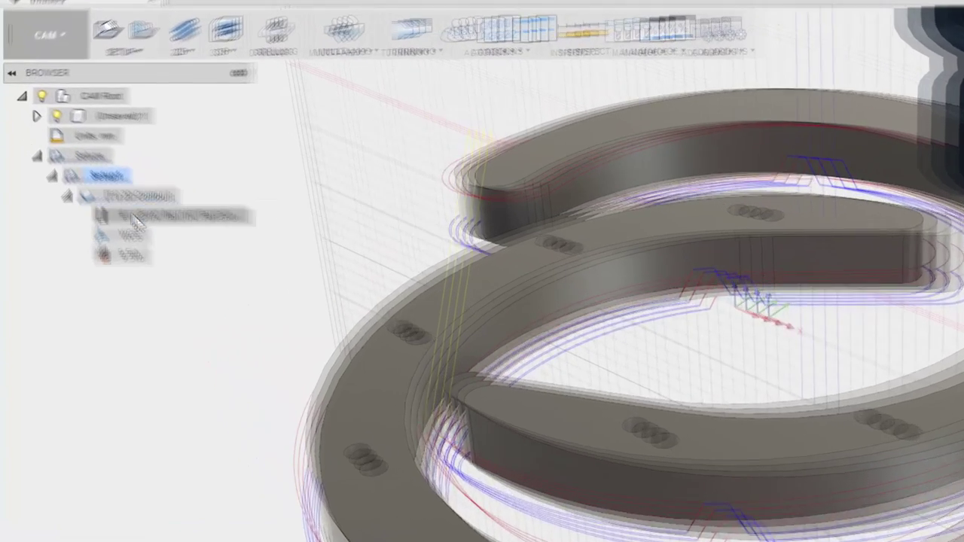
Open the tool selection for the 2D Contour operation, clear the diameter filter and list the tools in the Documents library
double_click(83, 165)
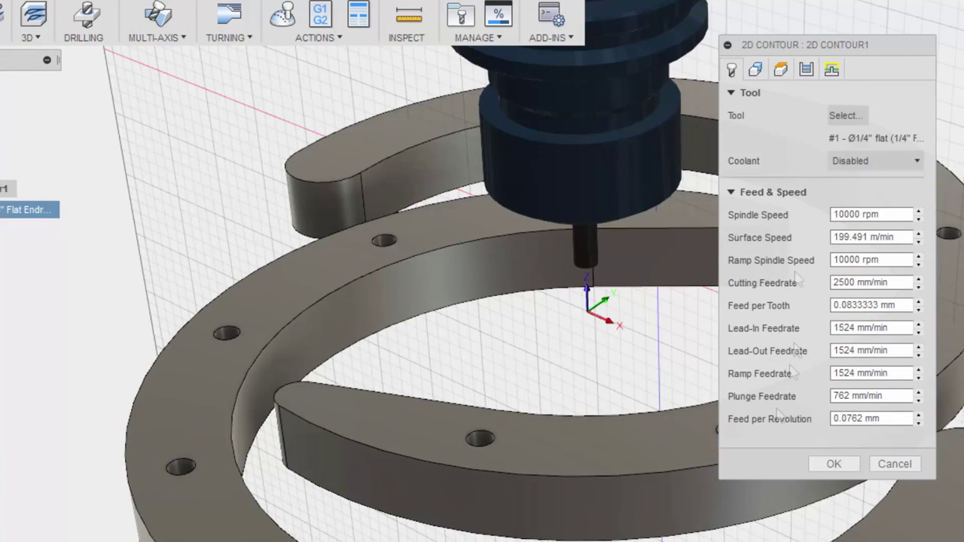
click(845, 117)
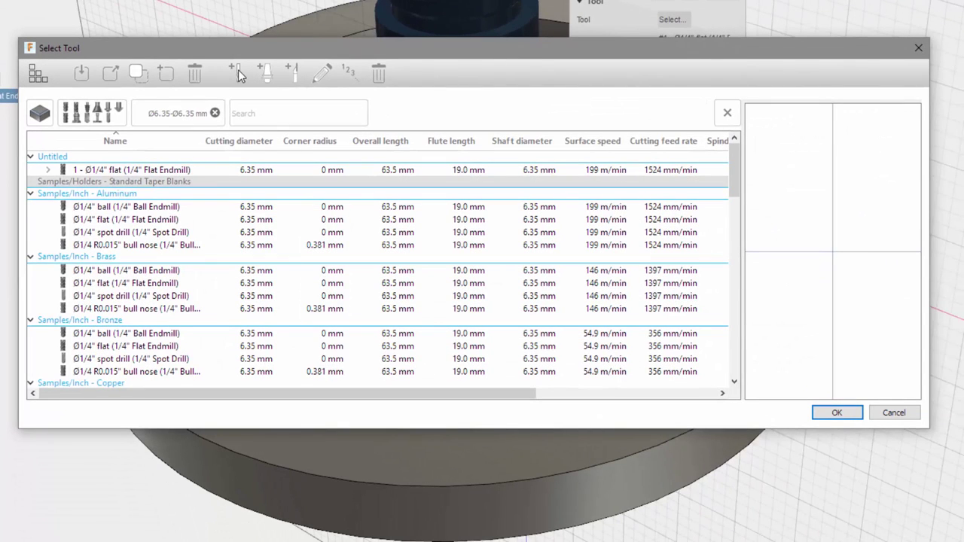
click(727, 114)
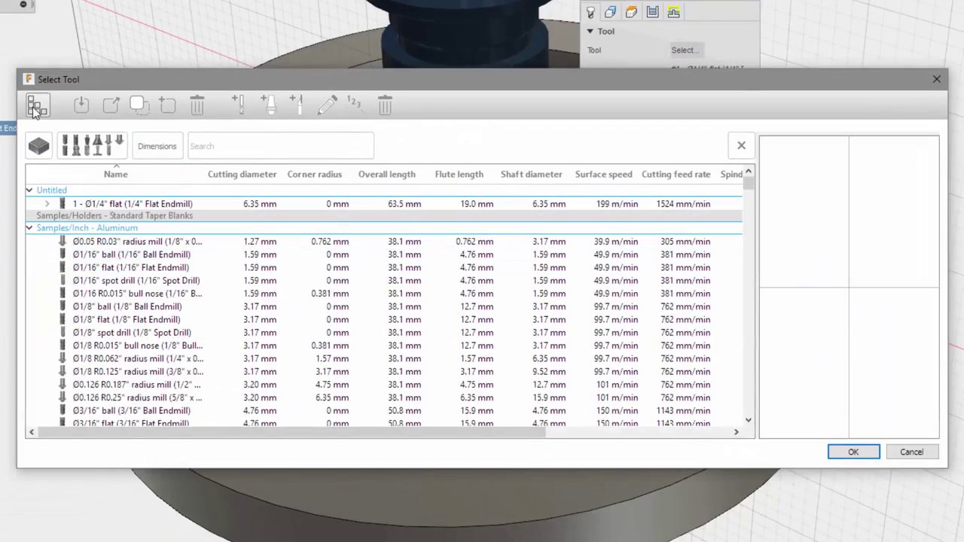
click(36, 104)
click(87, 172)
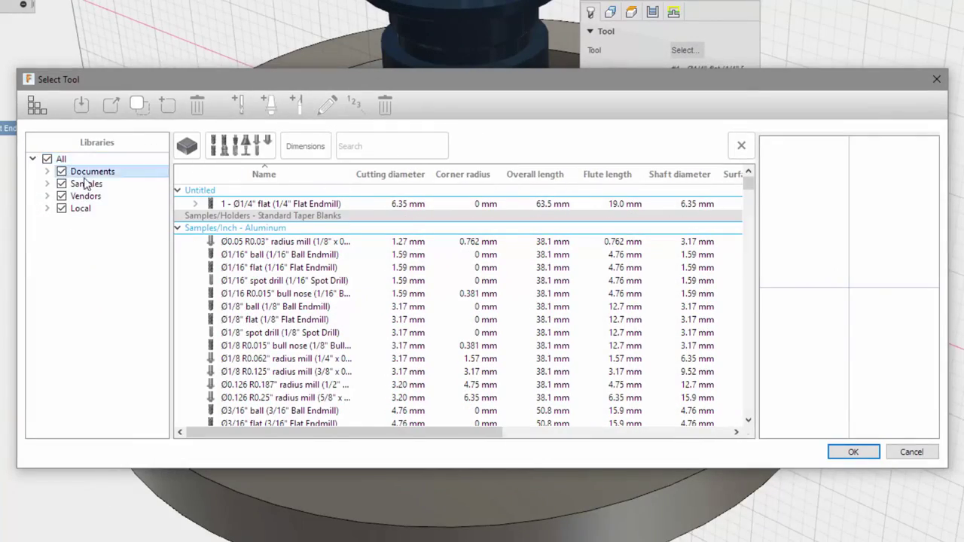
Open the document's 1/4" flat endmill for editing from the tool selection
right_click(236, 207)
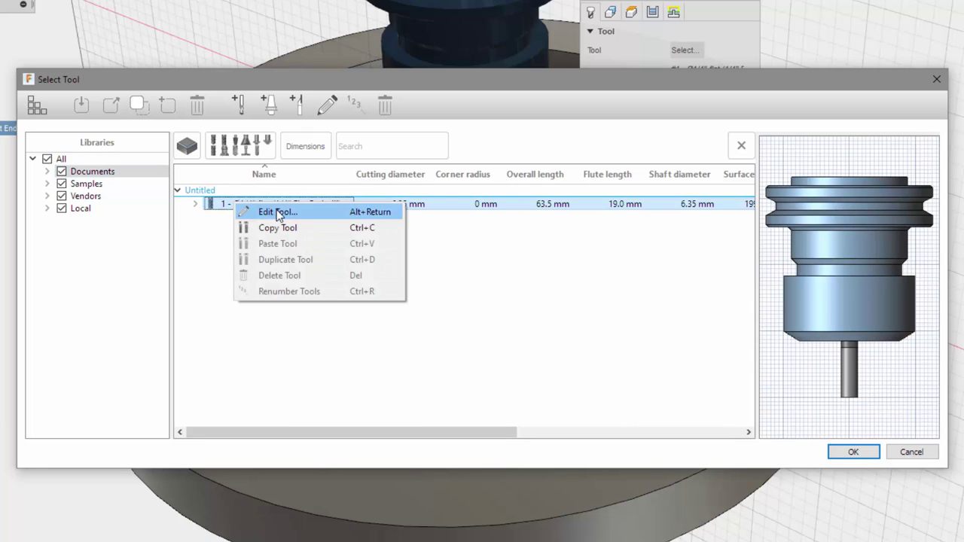
click(300, 89)
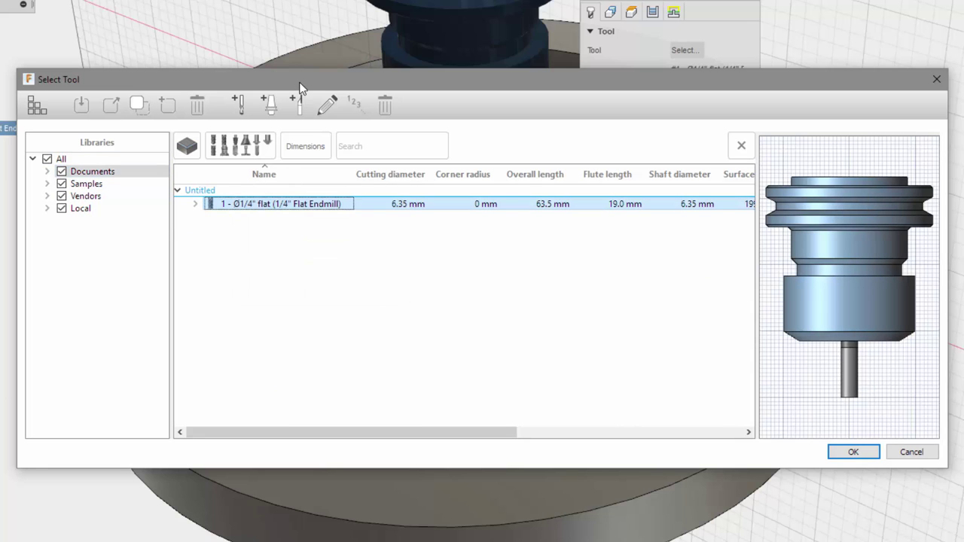
click(926, 452)
click(684, 51)
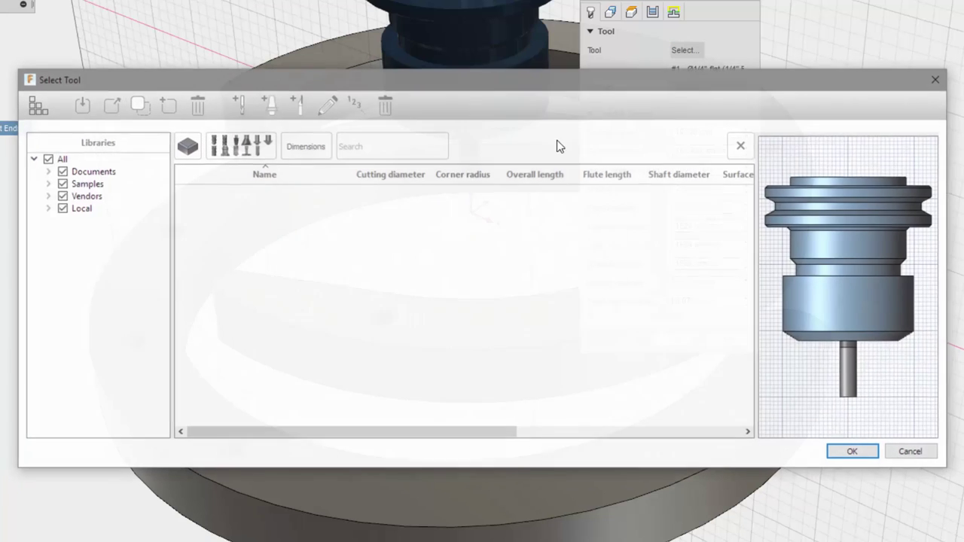
click(242, 204)
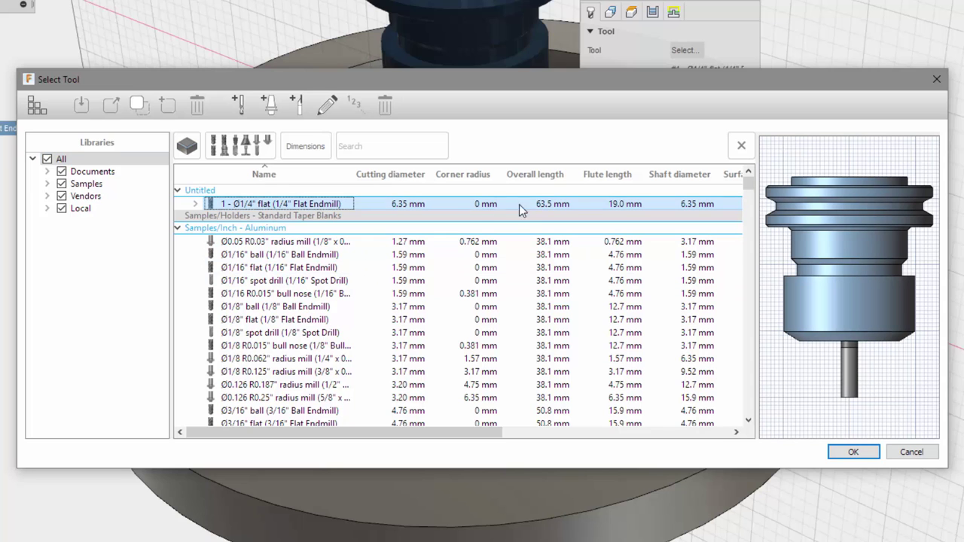
right_click(226, 206)
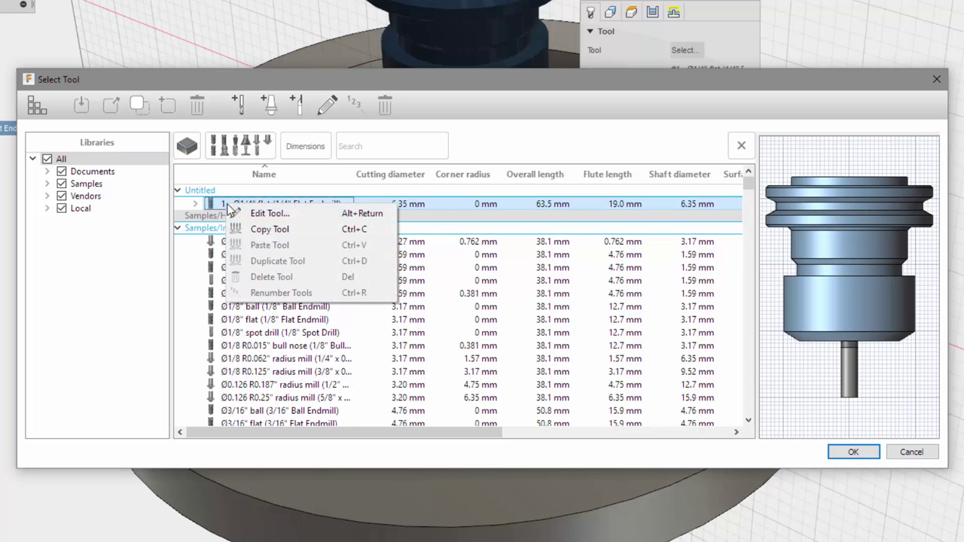
click(271, 214)
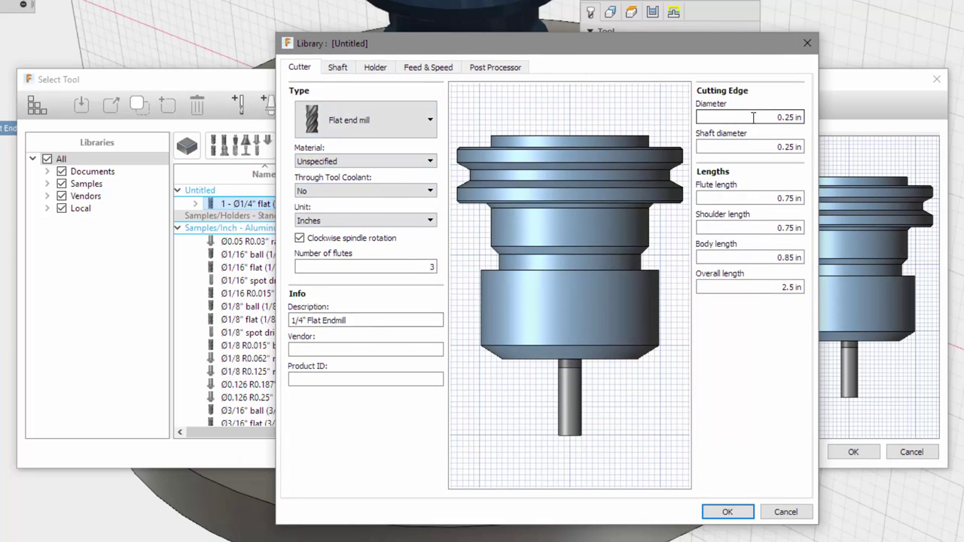
Set the 1/4" flat endmill's flute length to 1.25 in
click(784, 197)
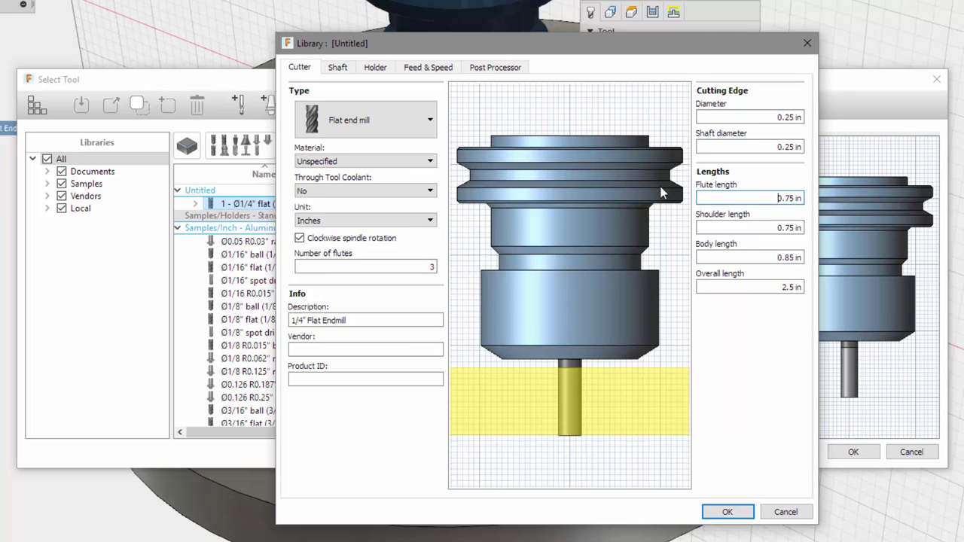
key(BackSpace)
text(1)
key(Delete)
text(2)
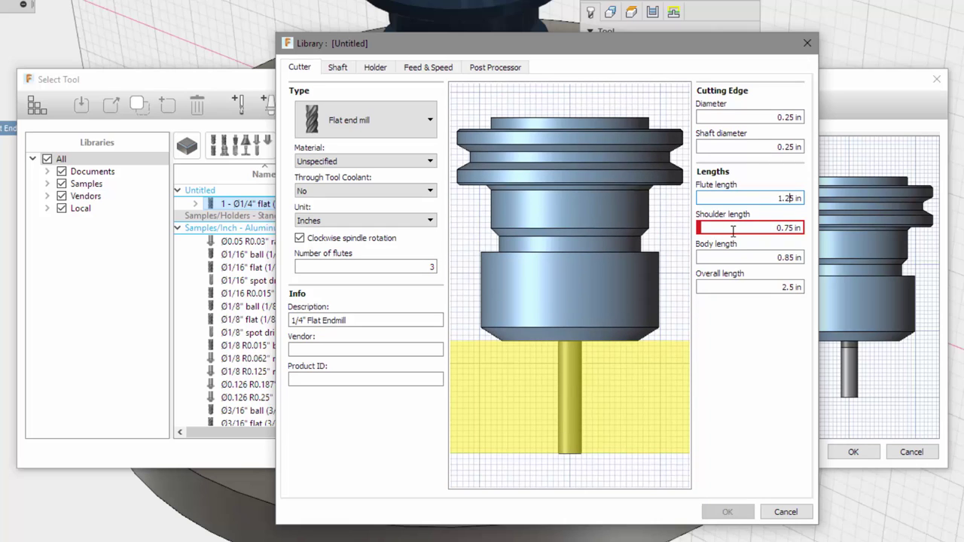
Set the endmill's shoulder length to 1.5 in and its body length to 3 in
mouse_move(732, 231)
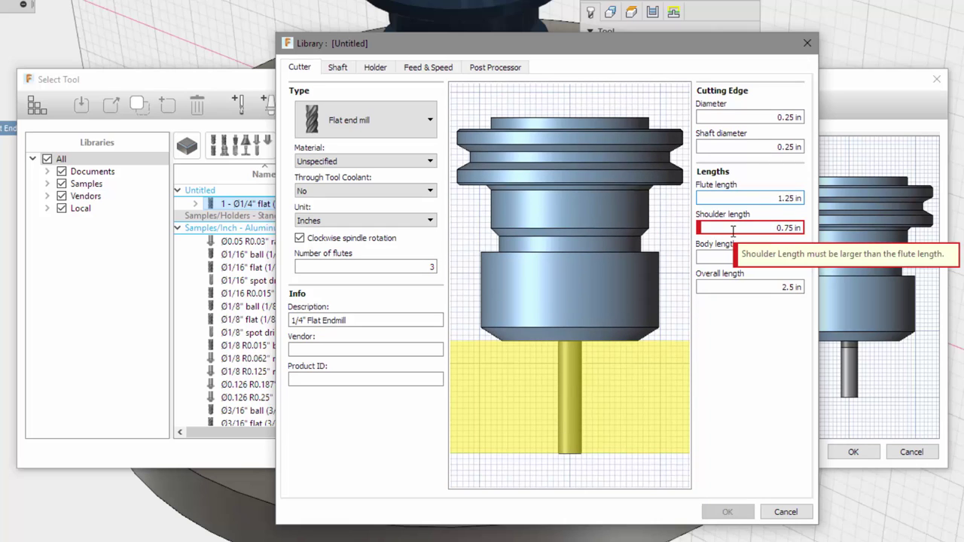
click(787, 228)
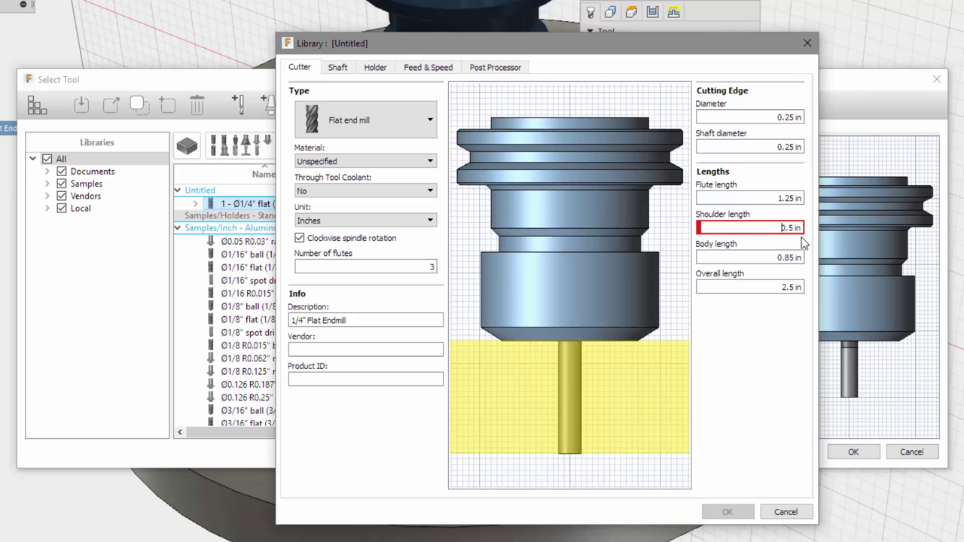
text(1)
click(784, 257)
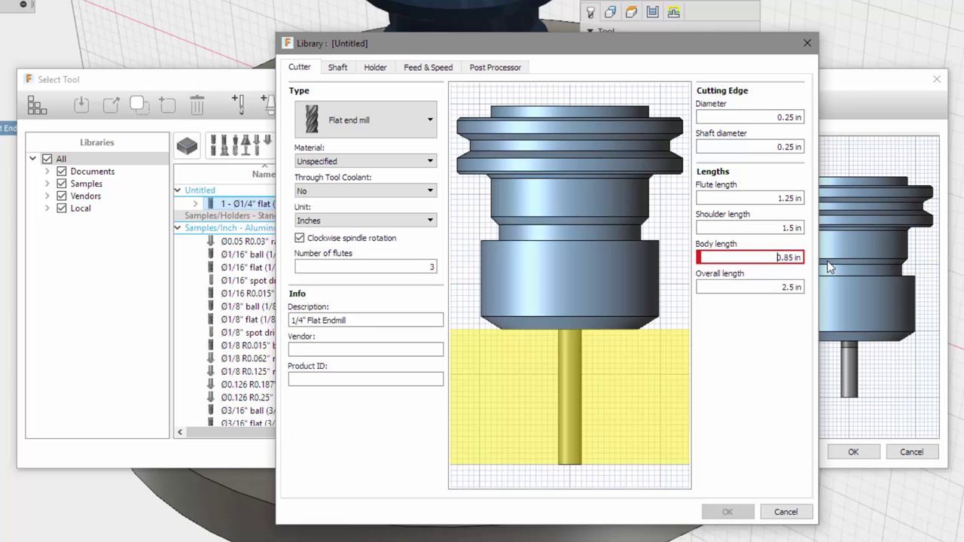
text(3)
key(Delete)
key(Right)
key(Delete)
key(Delete)
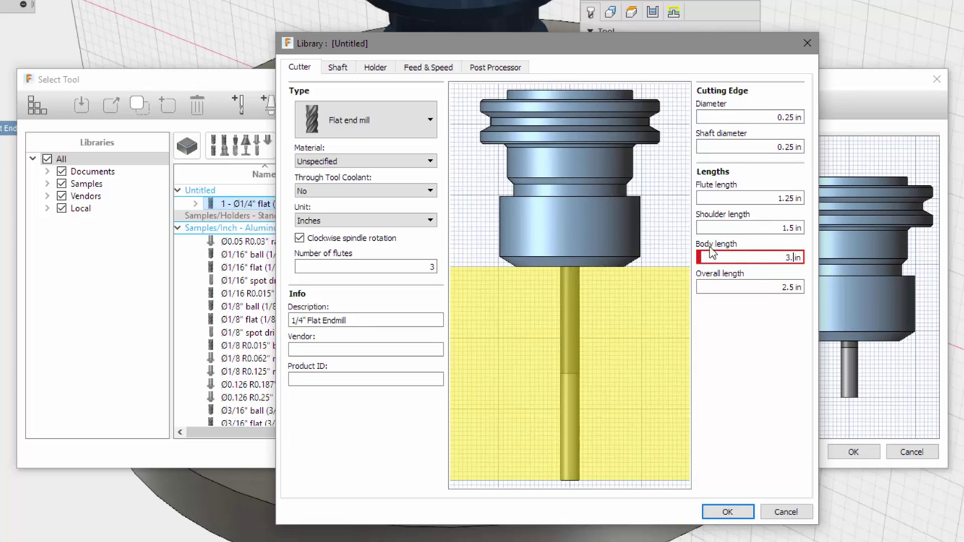
click(776, 286)
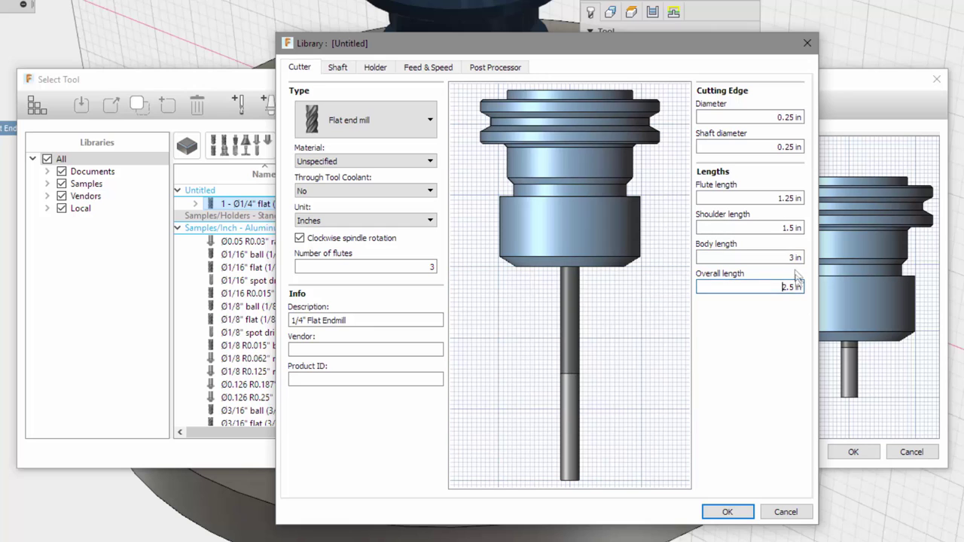
Set the endmill's body length to 2 in and its shoulder length to 1.25 in
click(800, 257)
key(BackSpace)
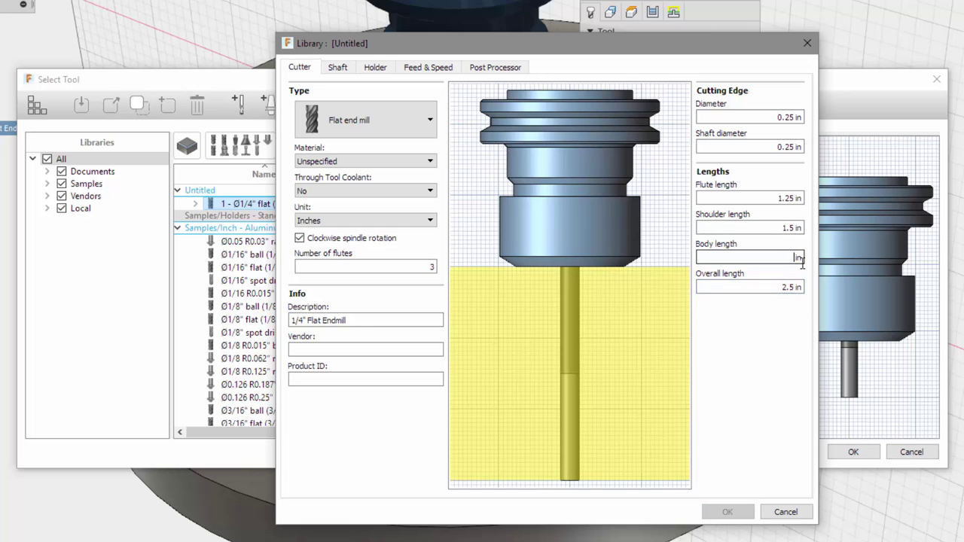
text(2)
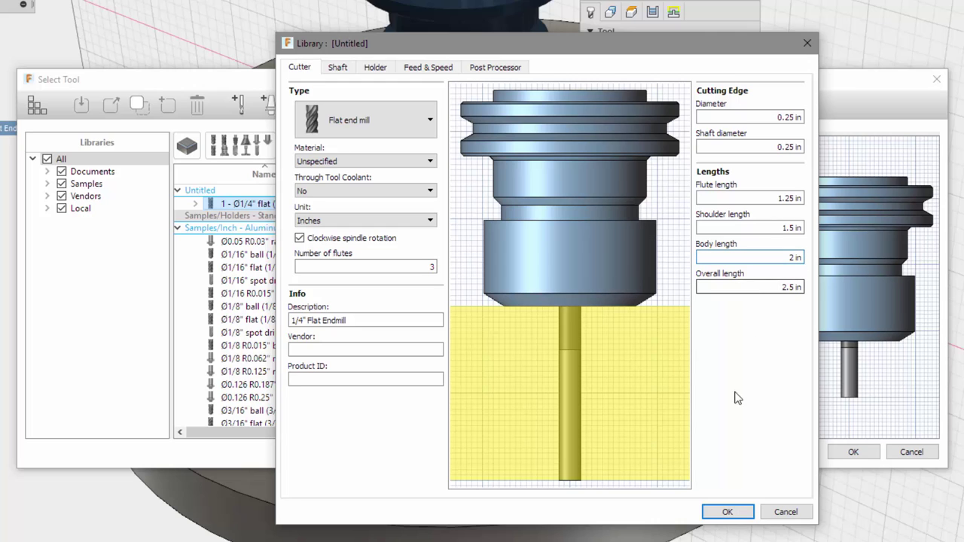
click(757, 229)
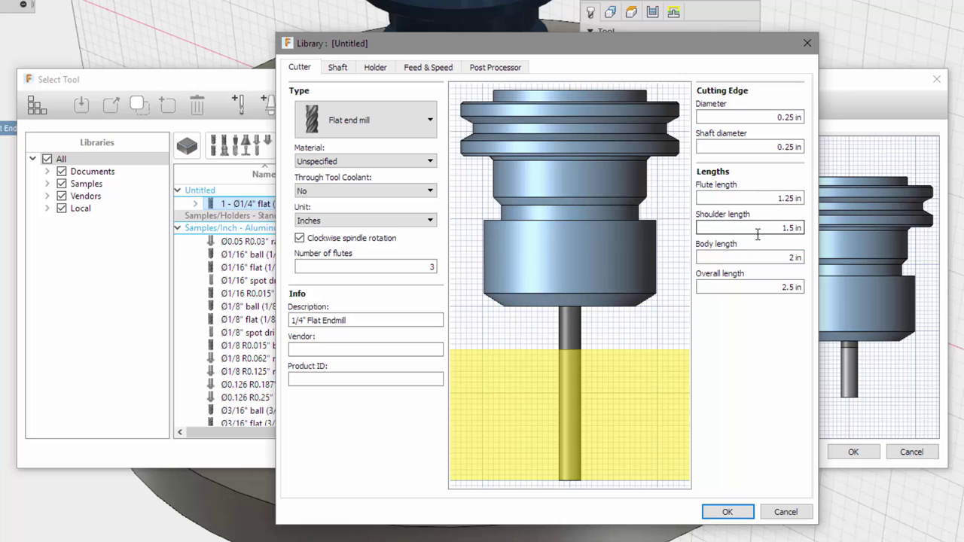
click(745, 200)
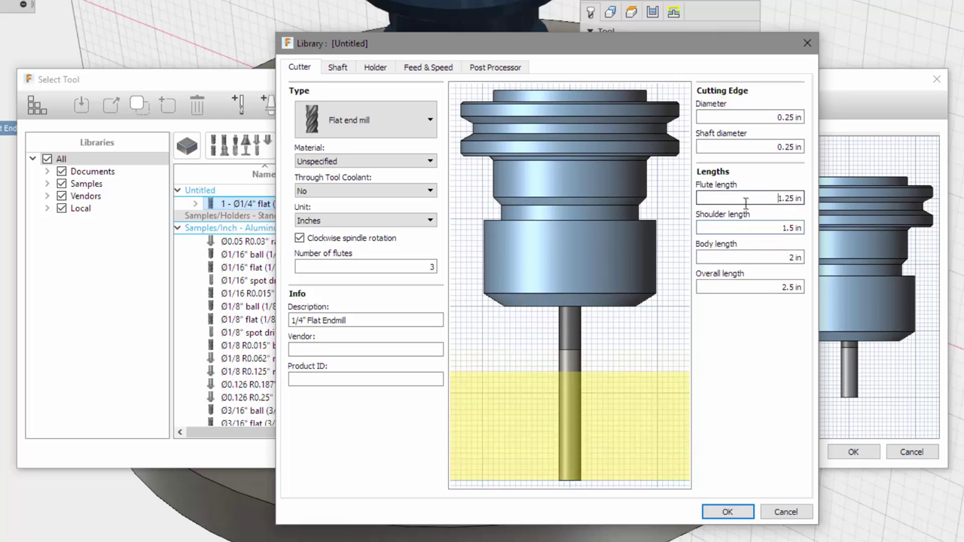
click(789, 227)
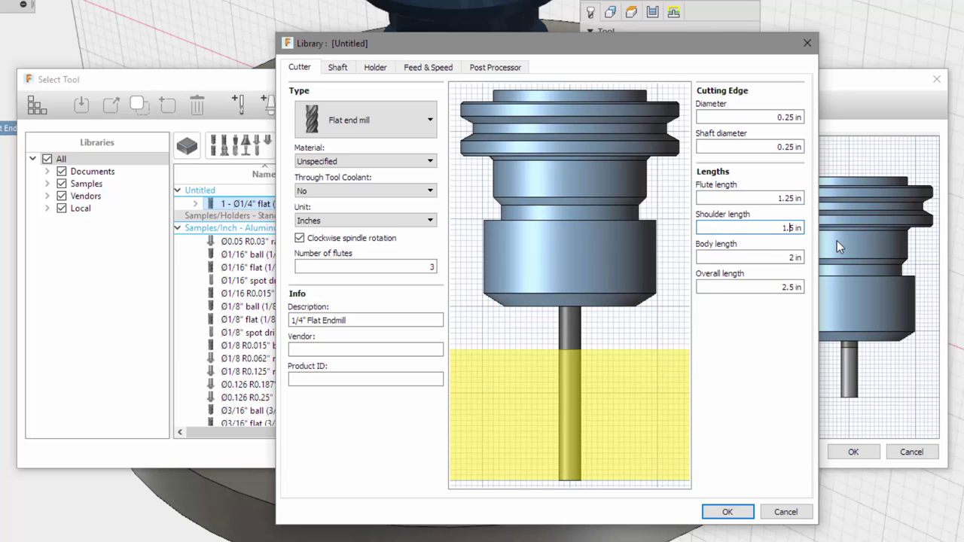
text(2)
Compare the extents of the shoulder, flute and body lengths in the endmill preview
click(781, 259)
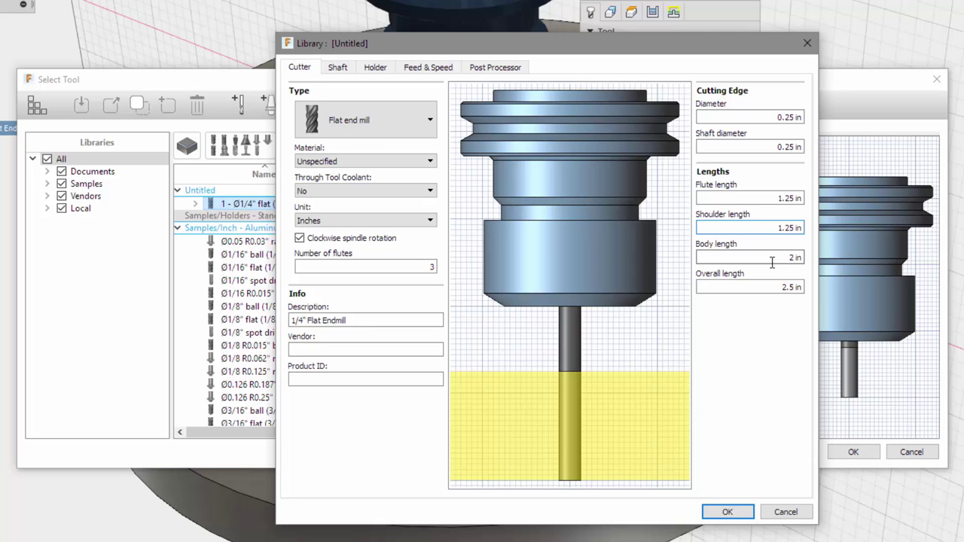
click(779, 227)
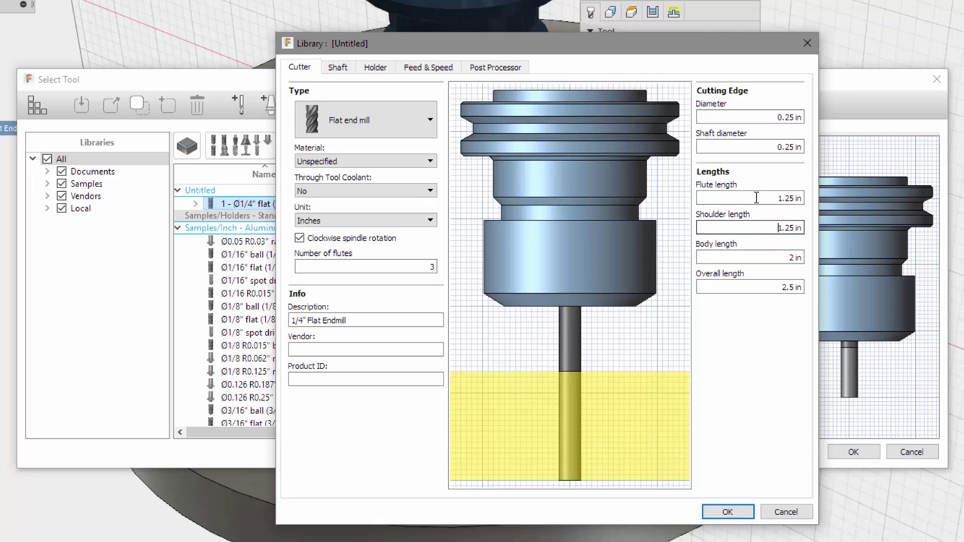
click(755, 197)
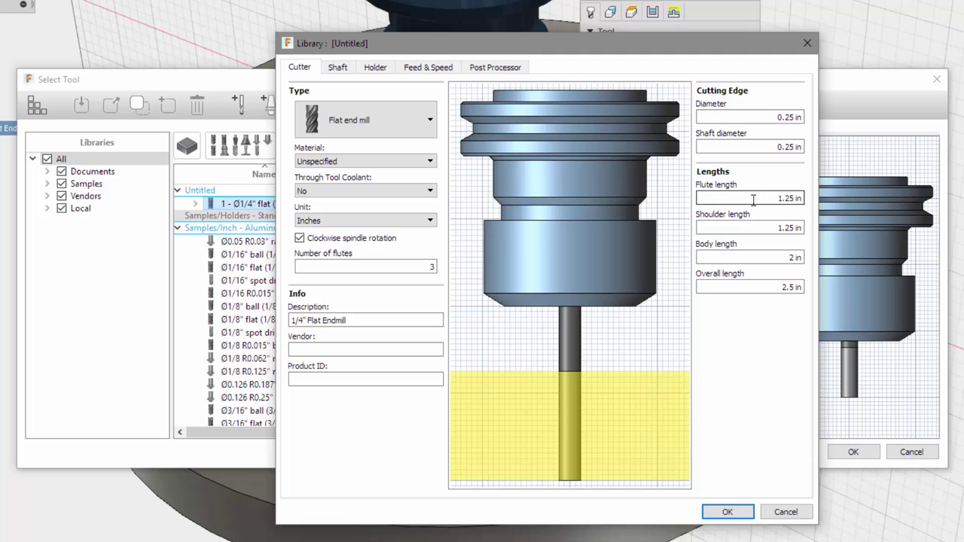
click(770, 259)
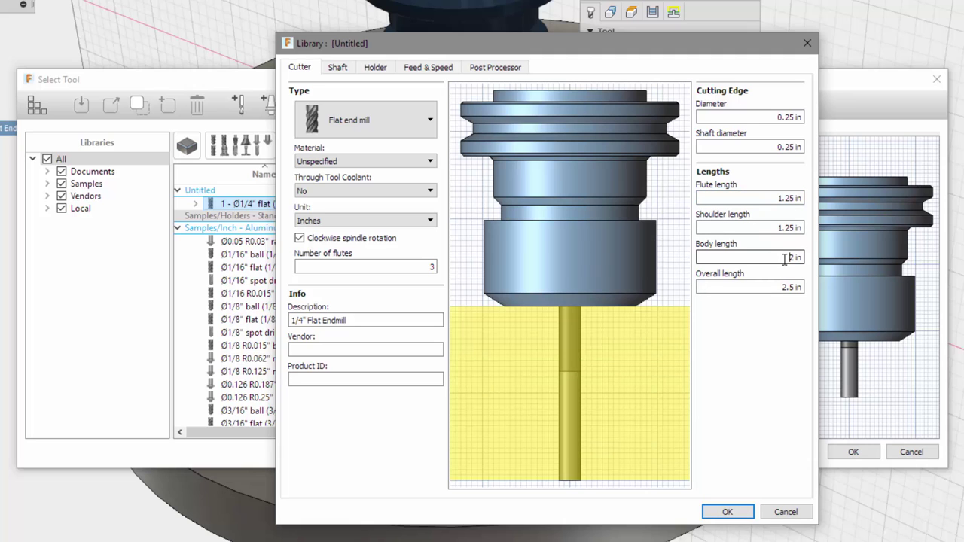
Set the endmill's body length to 1.75 in, override the operation's feeds and speeds, and apply the tool to the 2D Contour
text(1.)
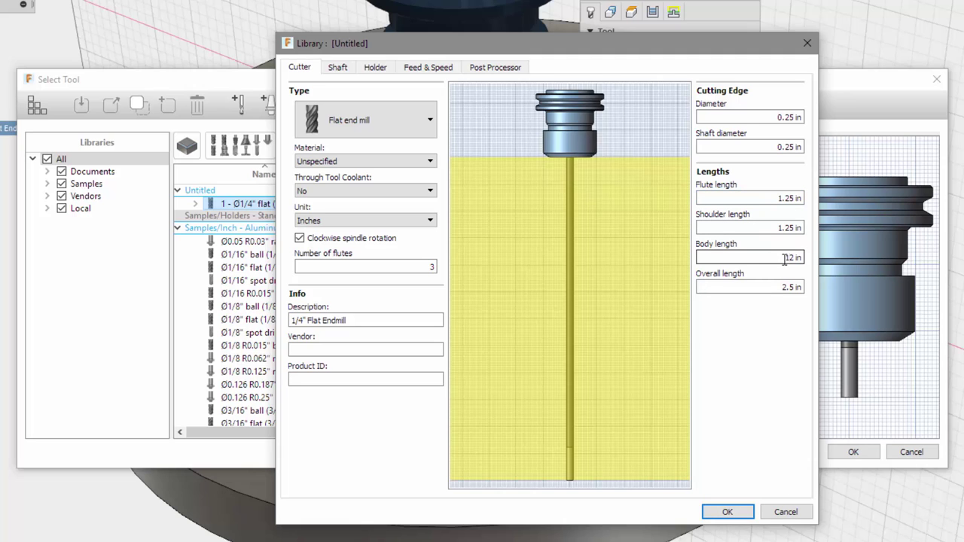
text(75)
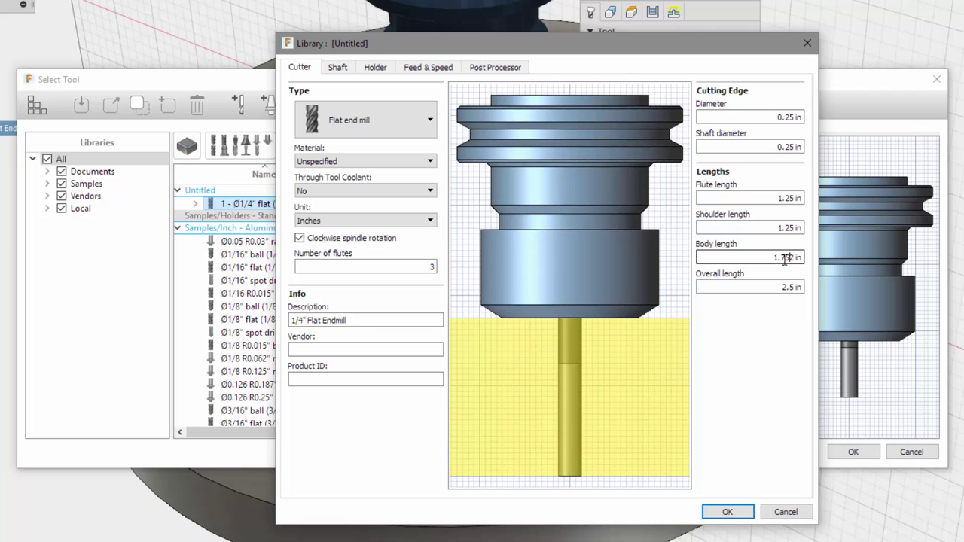
click(728, 512)
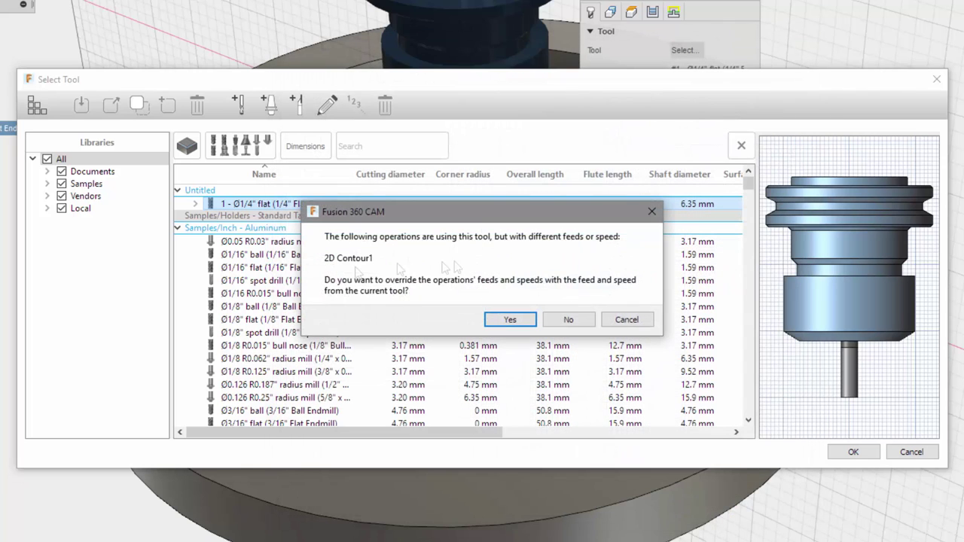
click(510, 319)
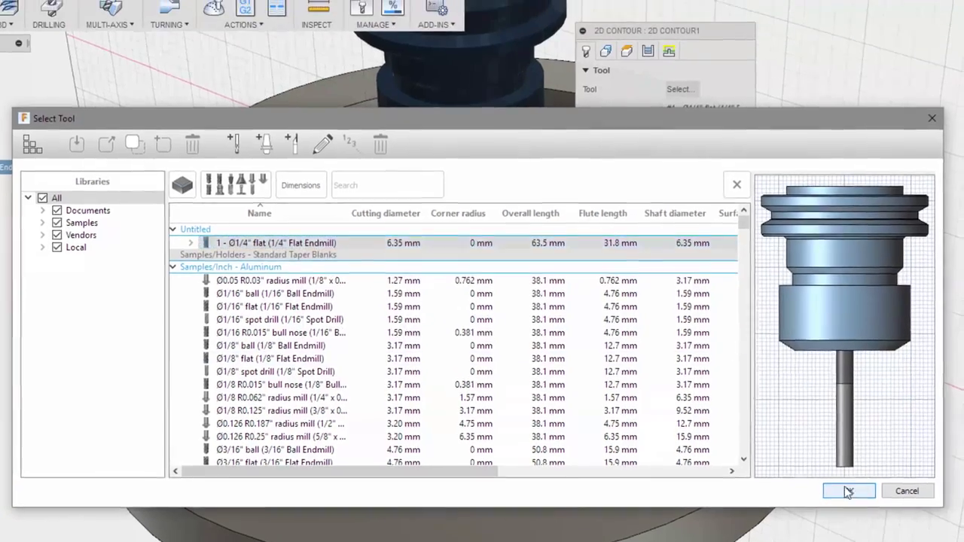
click(853, 452)
click(668, 397)
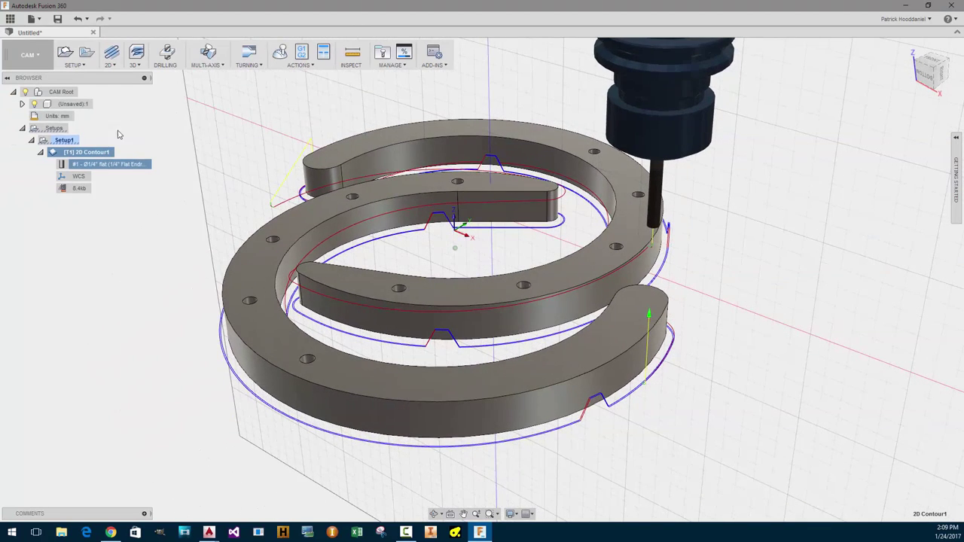
Simulate the 2D Contour with the stock and tool holder shown, and rewind and close the simulation
right_click(86, 156)
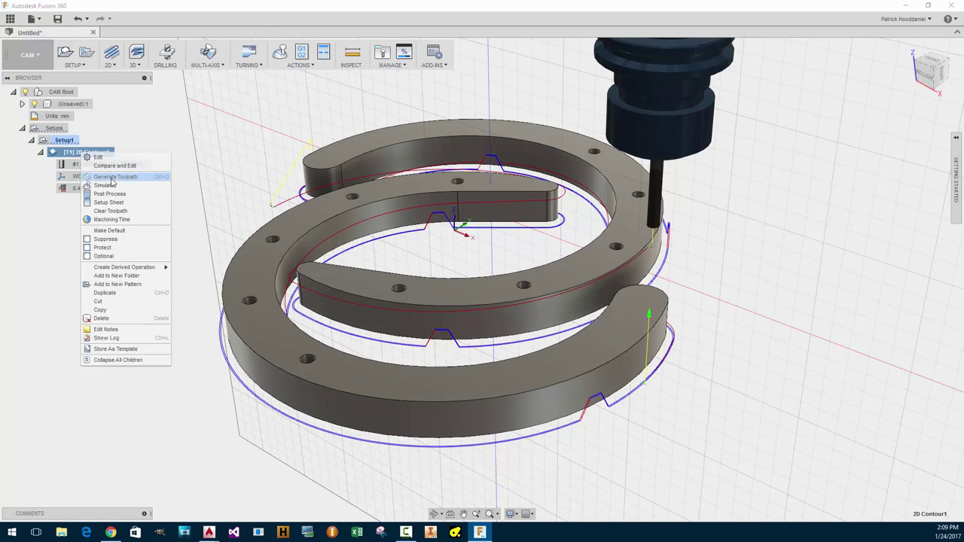
click(110, 182)
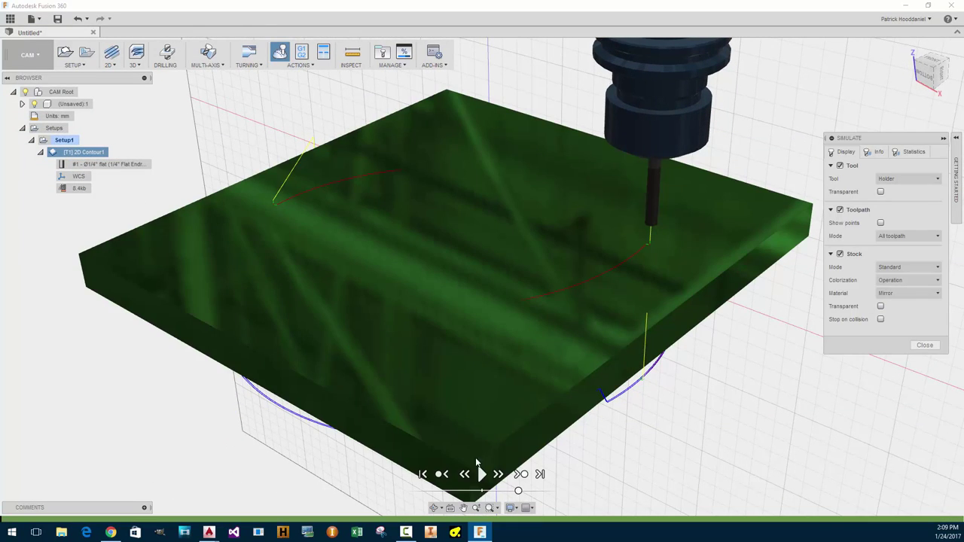
click(481, 474)
shift+middle_drag(413, 447, 251, 419)
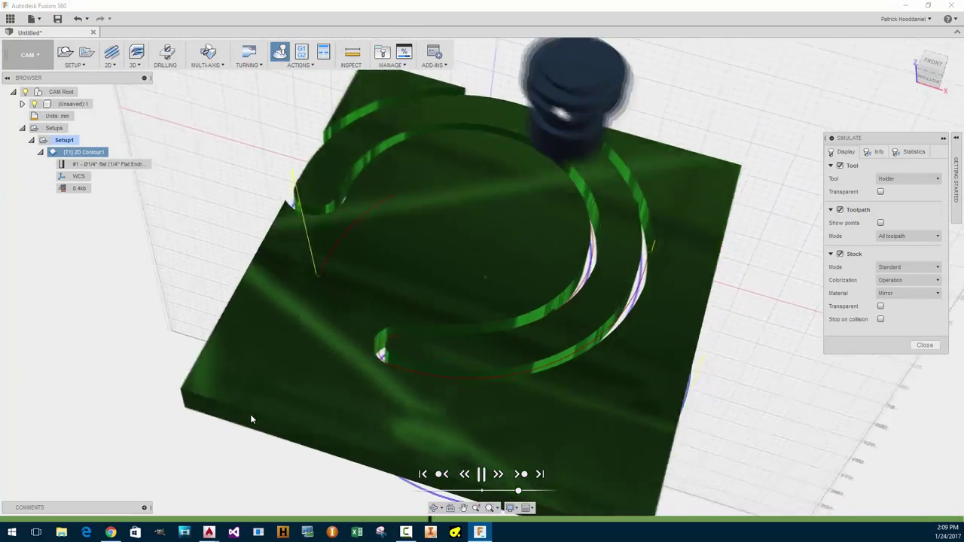
click(481, 474)
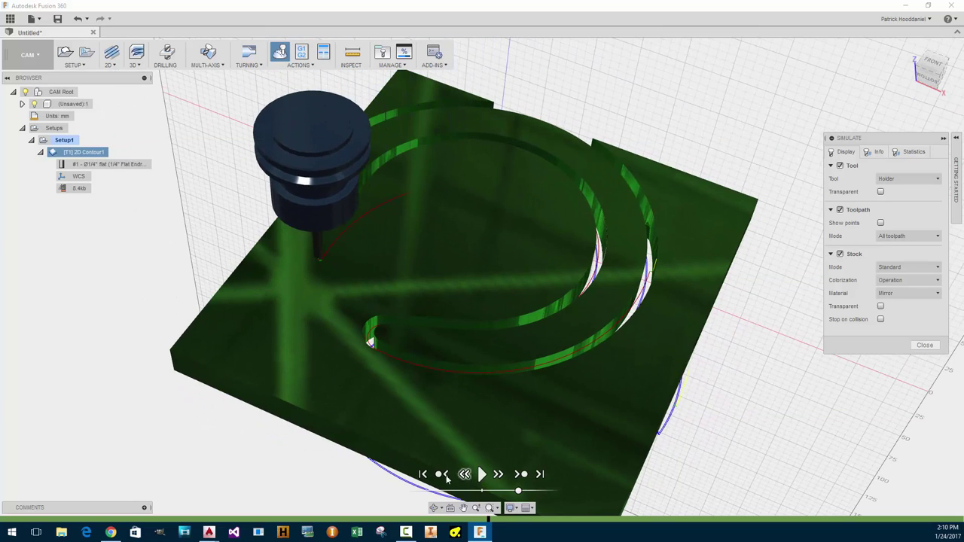
click(423, 474)
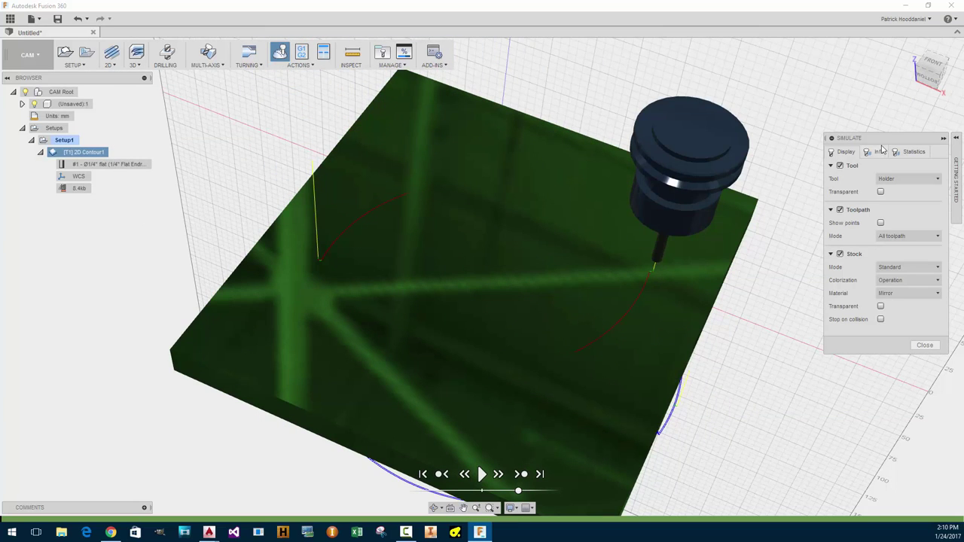
click(924, 345)
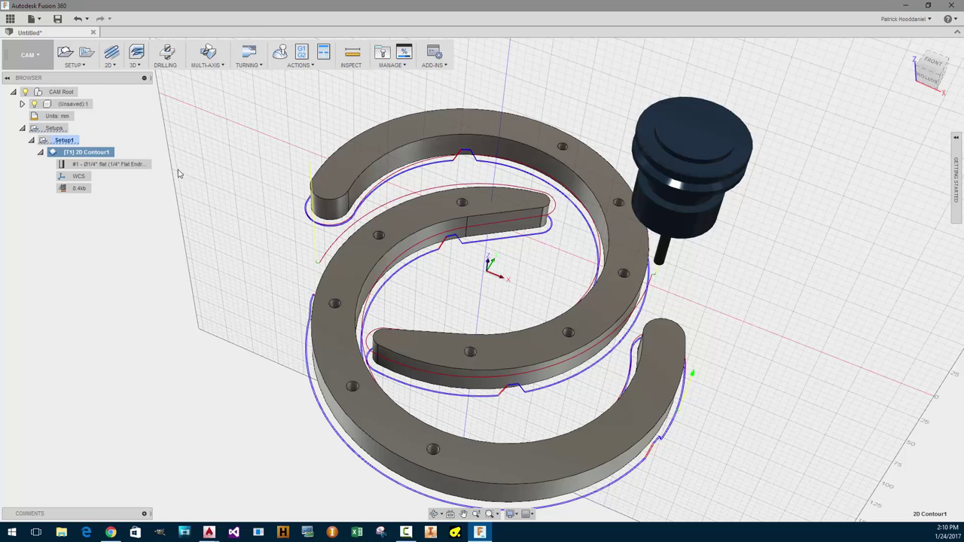
Edit the 2D Contour operation and set its ramping angle to 4 deg
right_click(80, 156)
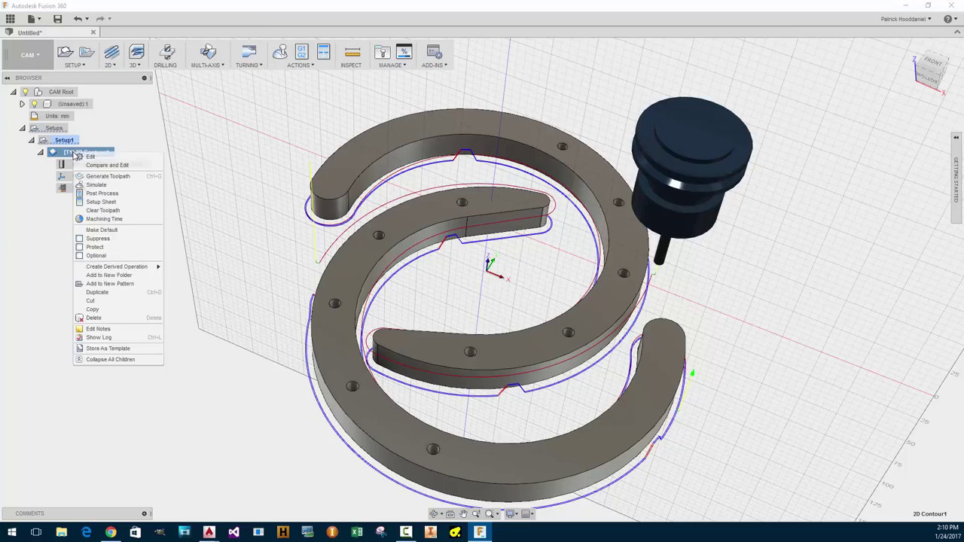
click(87, 164)
click(568, 85)
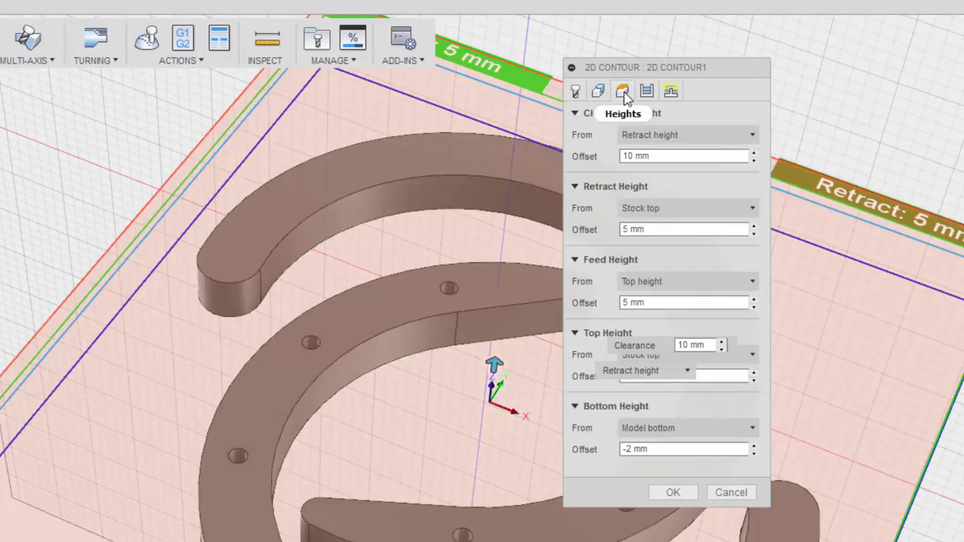
click(646, 90)
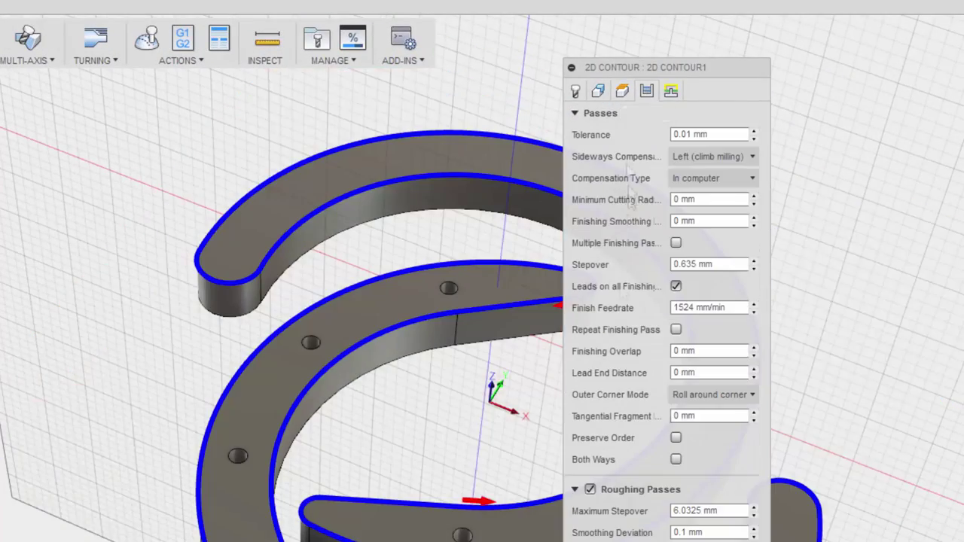
drag(719, 71, 719, 0)
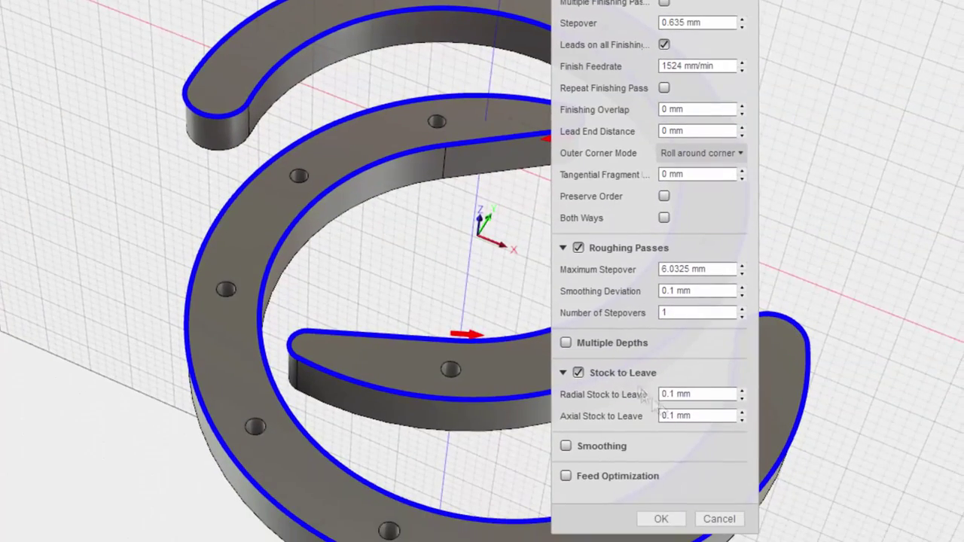
click(605, 28)
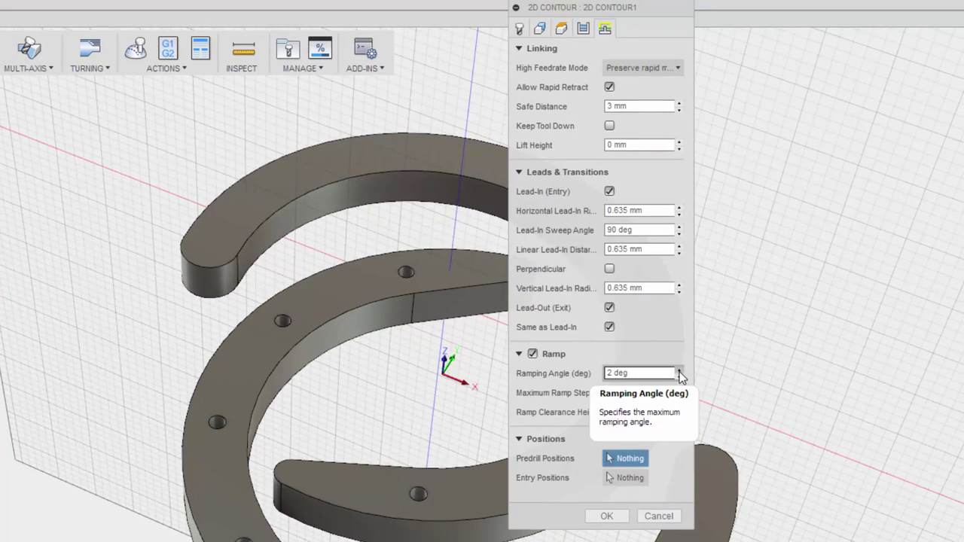
click(679, 369)
click(678, 369)
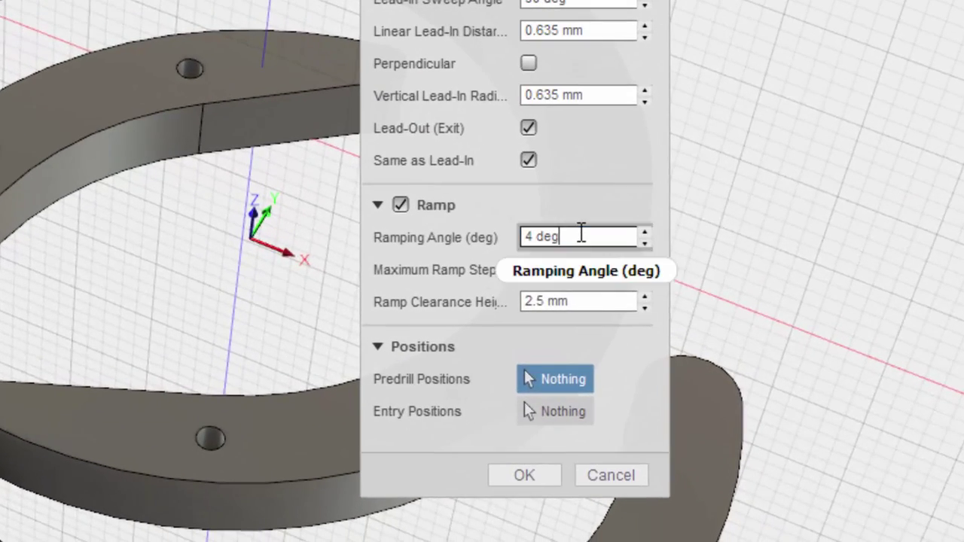
click(524, 475)
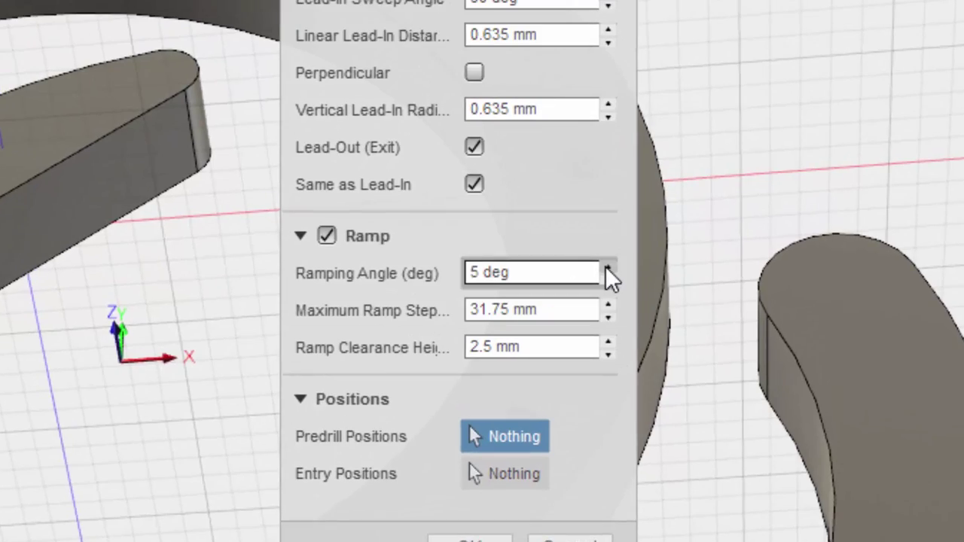
Increase the 2D Contour's ramping angle beyond 5 deg in four increments, and close the simulation
click(607, 268)
click(607, 268)
click(606, 268)
click(607, 268)
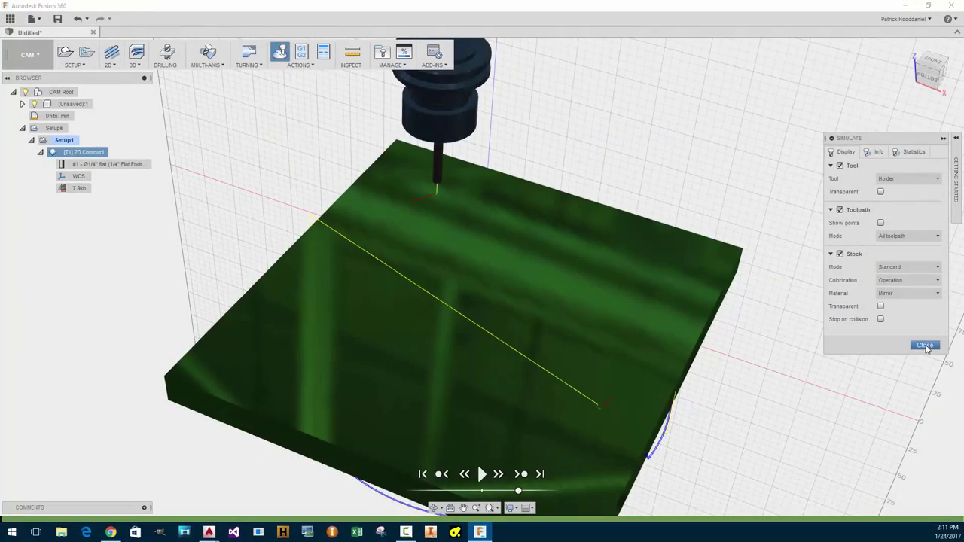
click(926, 347)
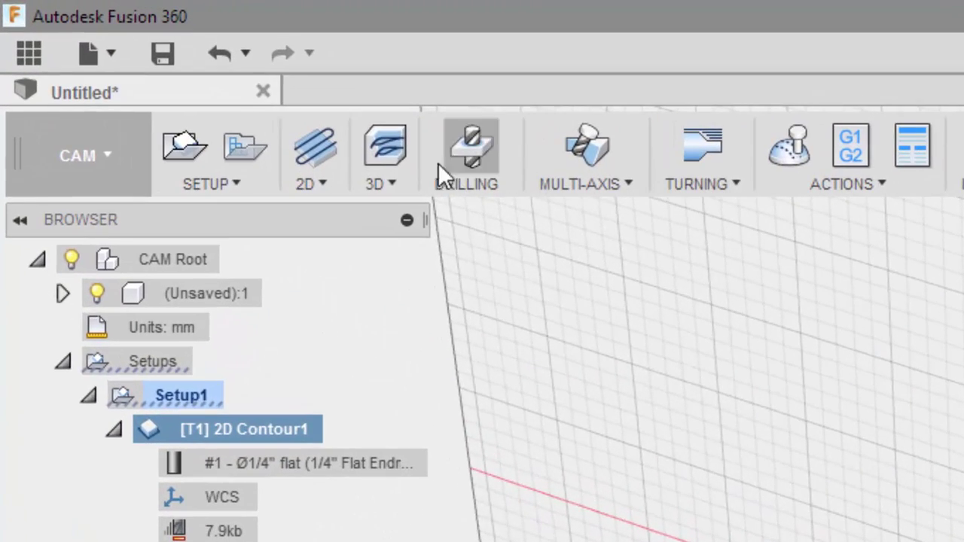
Create a drilling operation and select the faces of all ten holes in the two curved parts
click(478, 150)
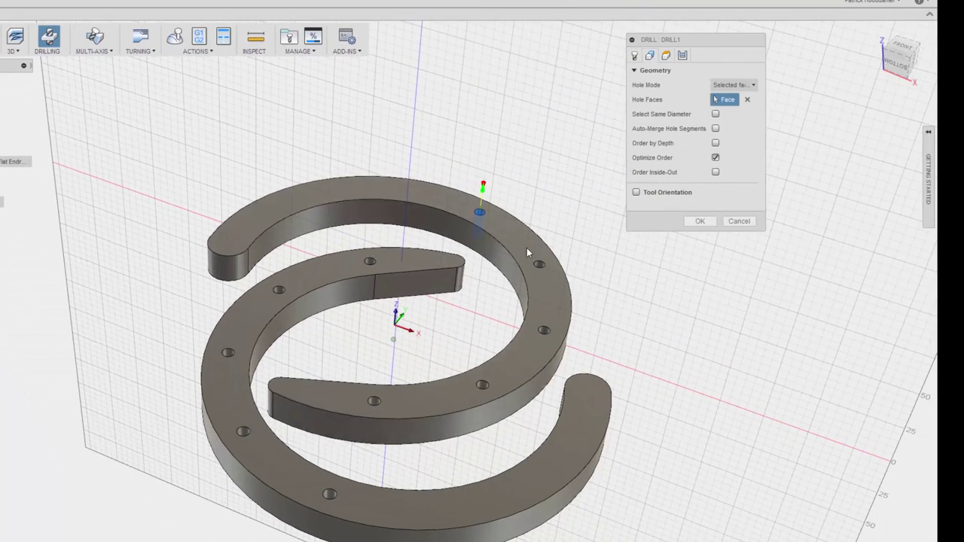
click(539, 264)
click(543, 332)
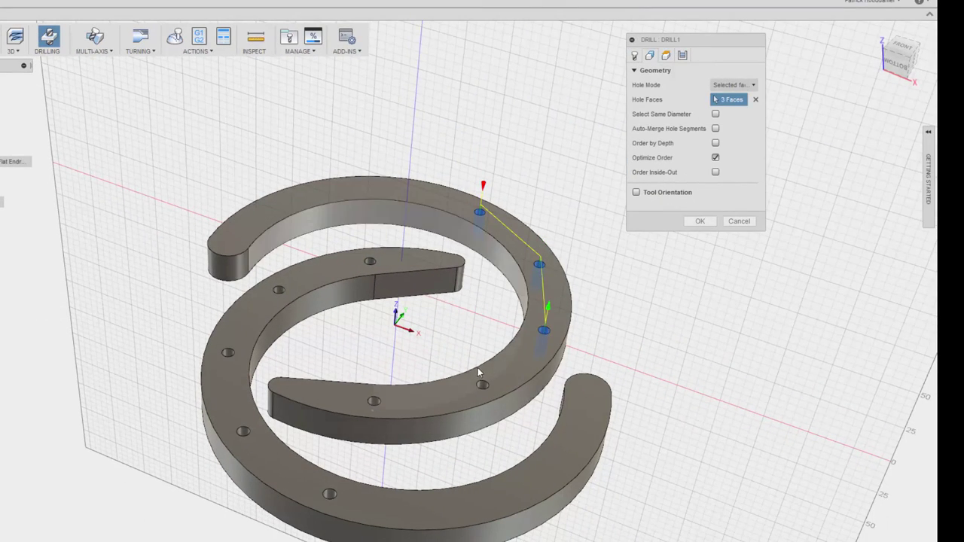
click(370, 264)
click(279, 292)
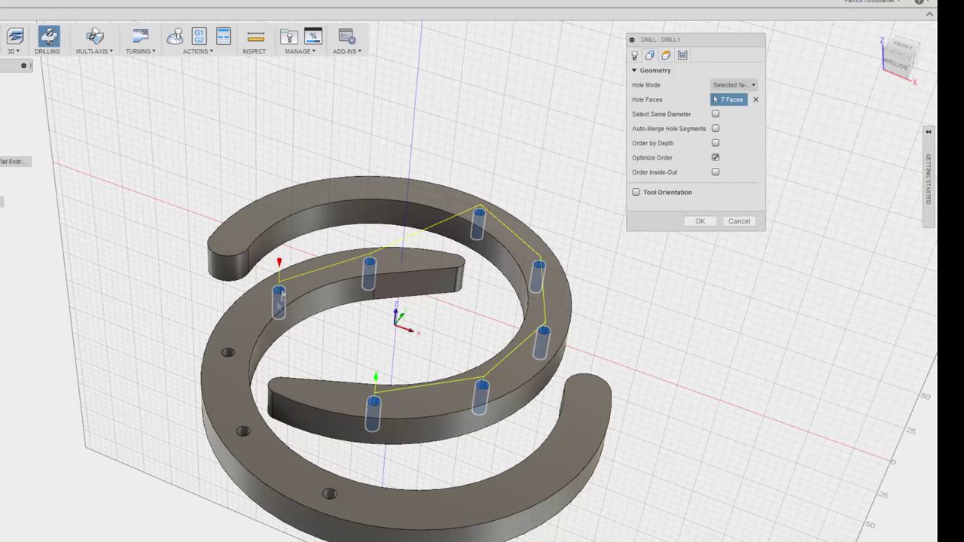
click(228, 360)
click(241, 441)
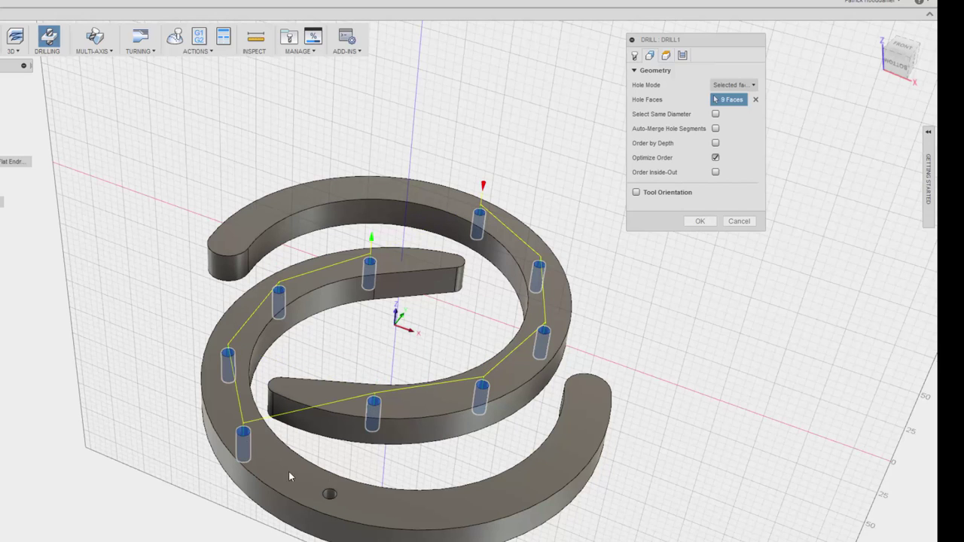
click(329, 497)
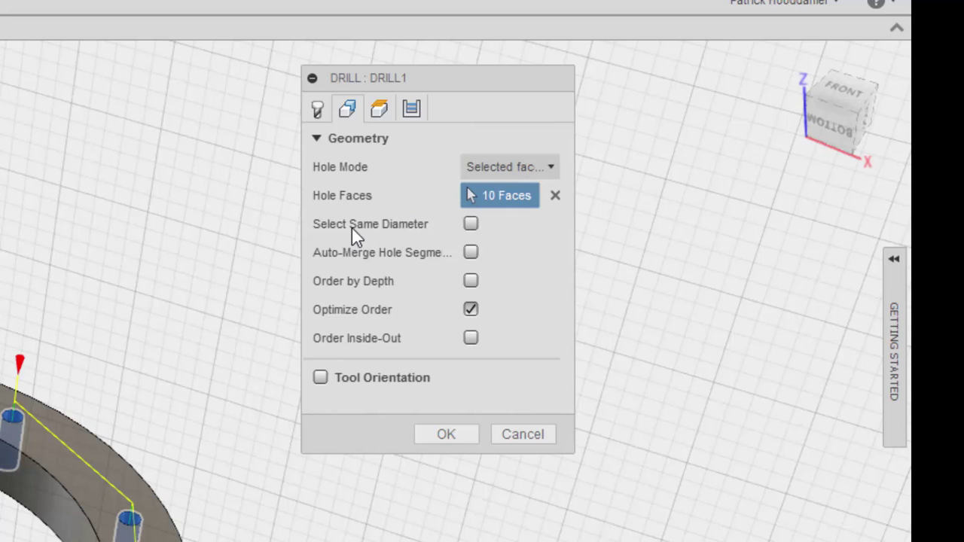
Enable Select Same Diameter for the drilled holes, and view the Tool Orientation options while leaving the override off
click(471, 225)
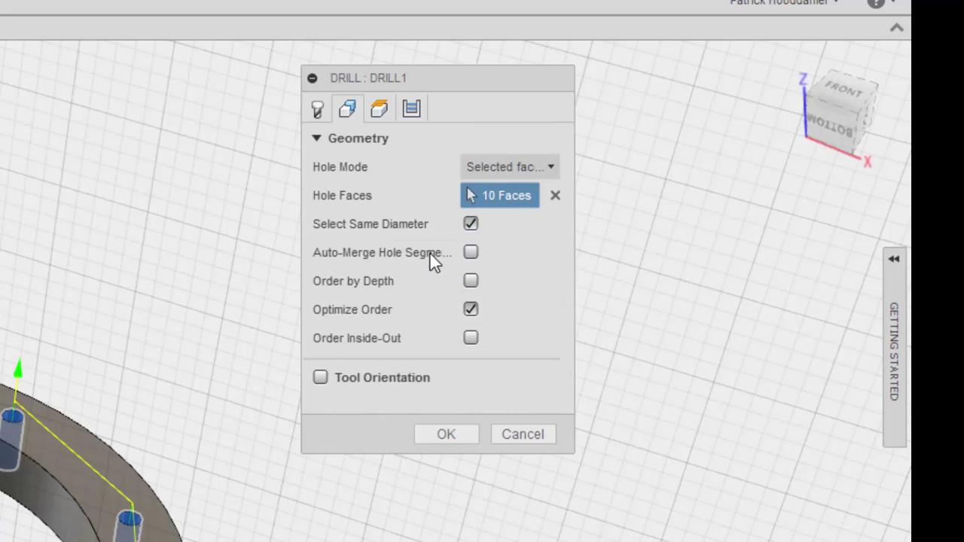
mouse_move(474, 253)
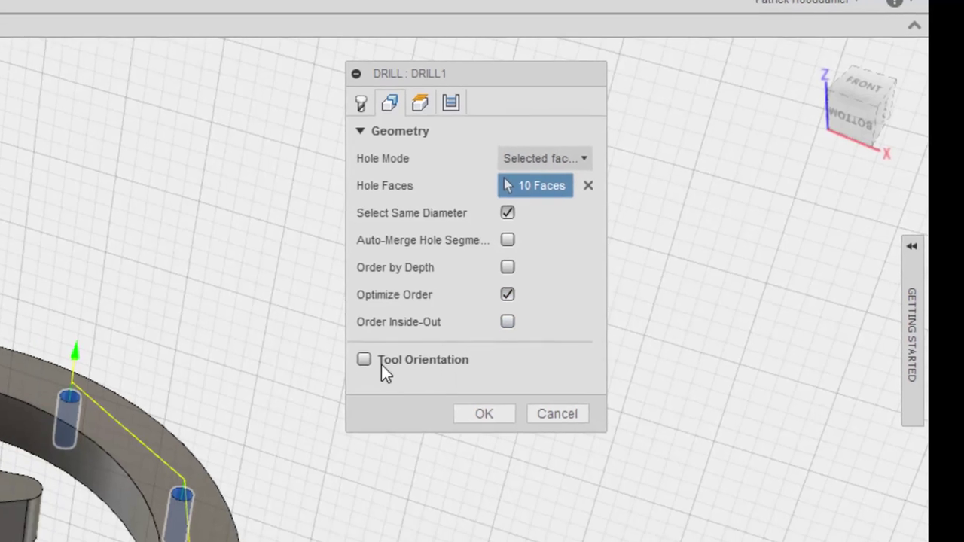
click(321, 377)
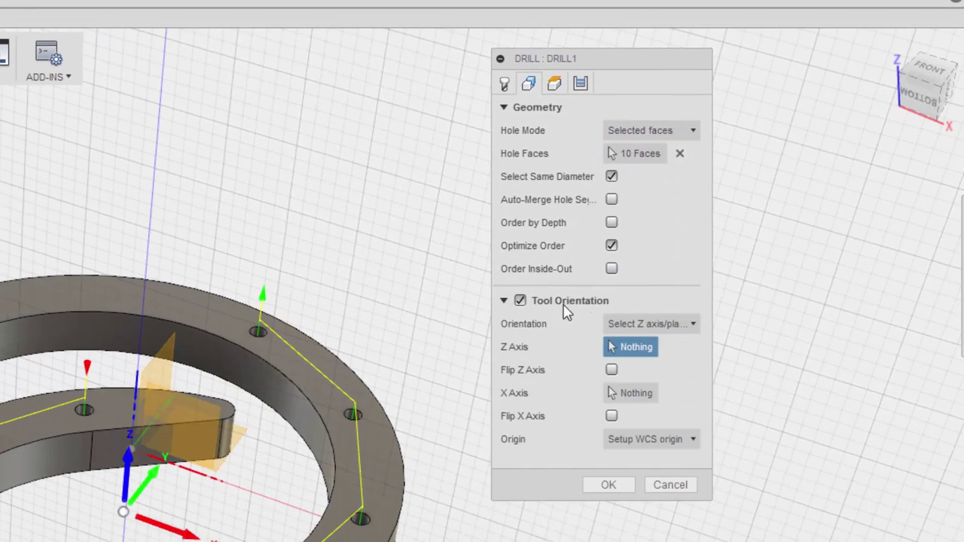
click(519, 300)
Keep the drill's bottom offset at 0 mm, enable Drill Tip Through Bottom and set the break-through depth to 1 mm
click(554, 83)
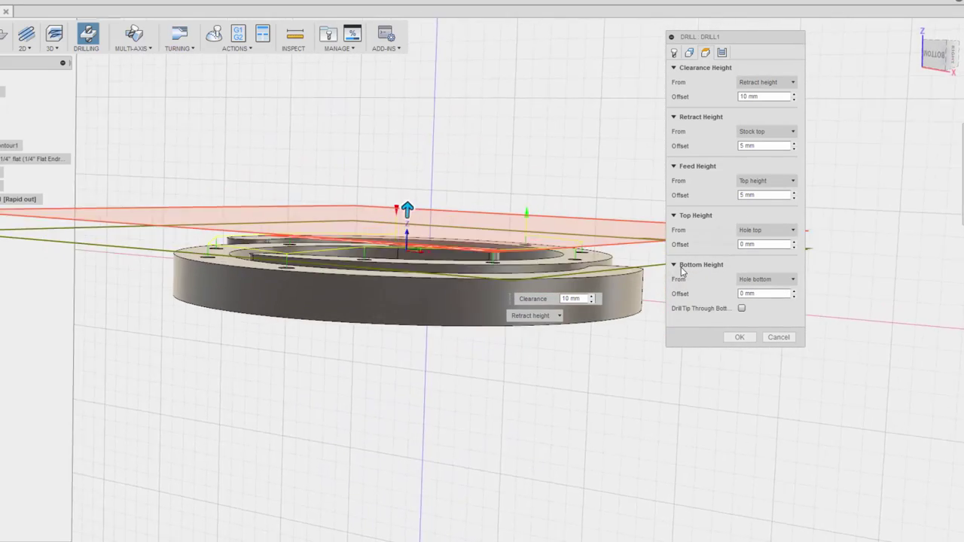
click(794, 291)
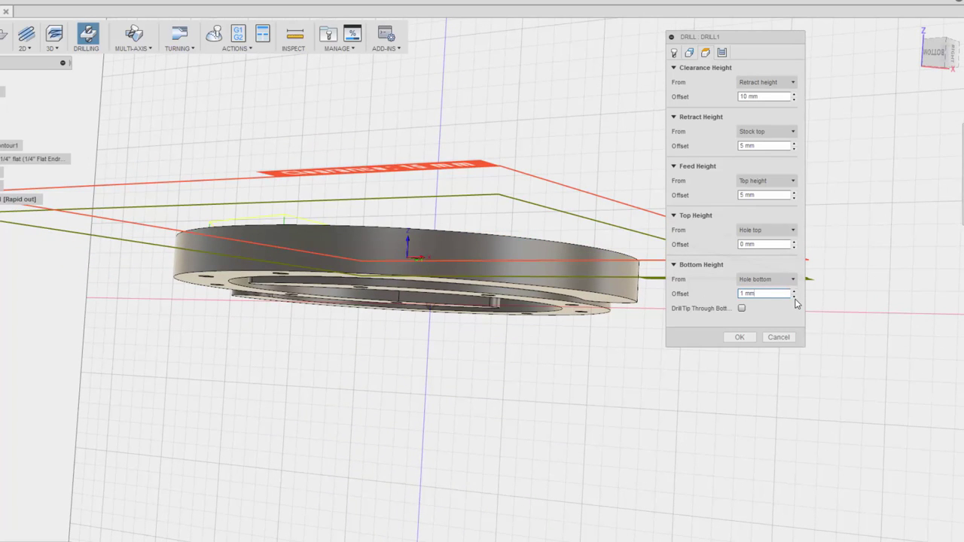
click(742, 308)
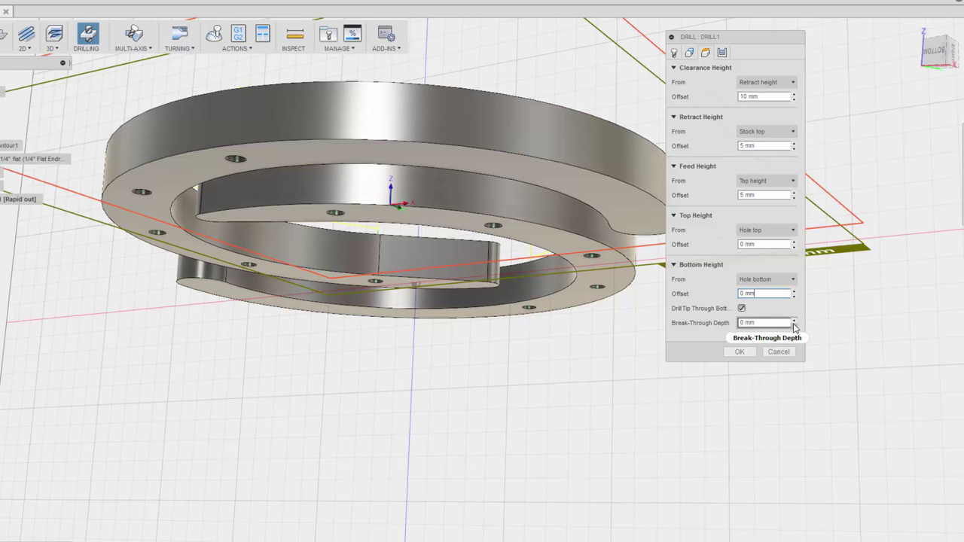
click(793, 325)
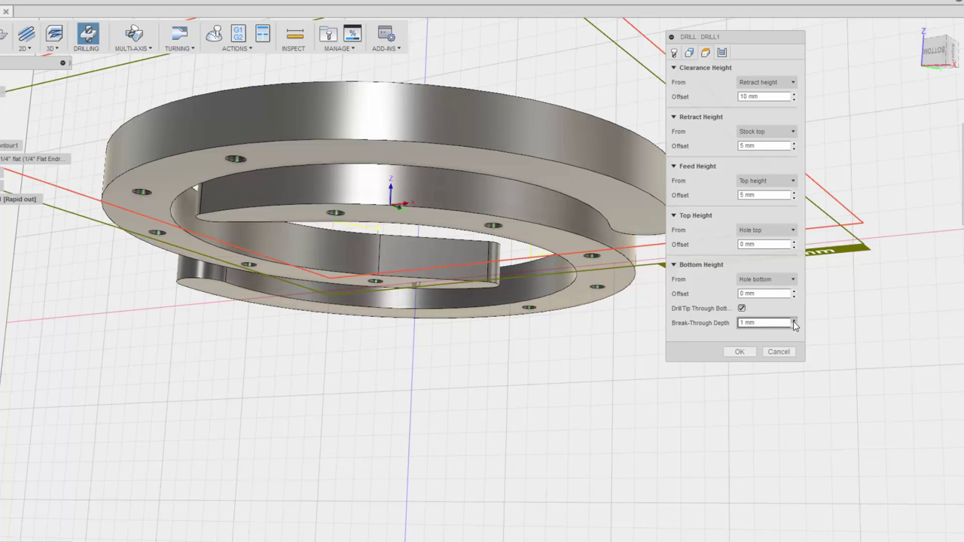
Review the available drilling cycle types and keep Drilling - rapid out
click(723, 52)
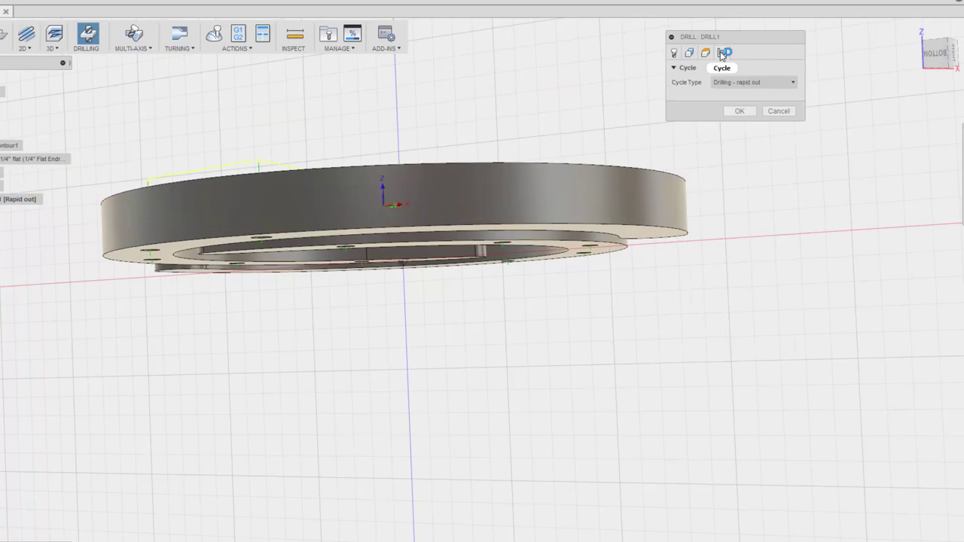
click(724, 82)
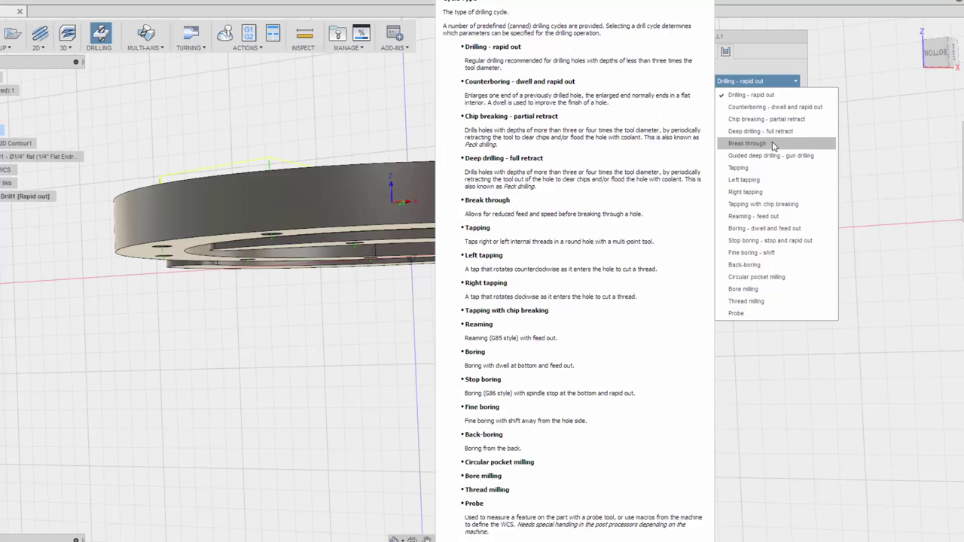
click(760, 94)
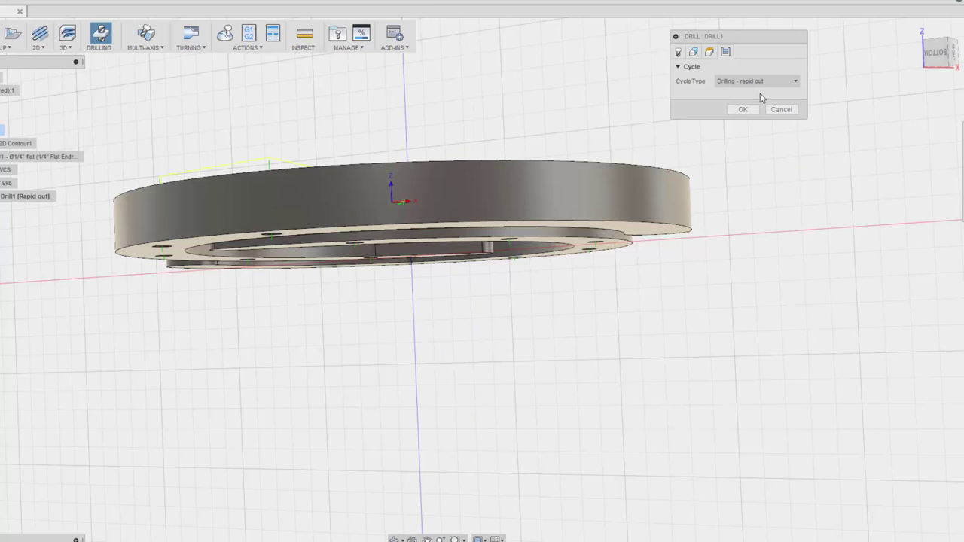
Accept the drilling operation, then edit it to use the Chip breaking - partial retract cycle with a 4 mm pecking depth
click(742, 109)
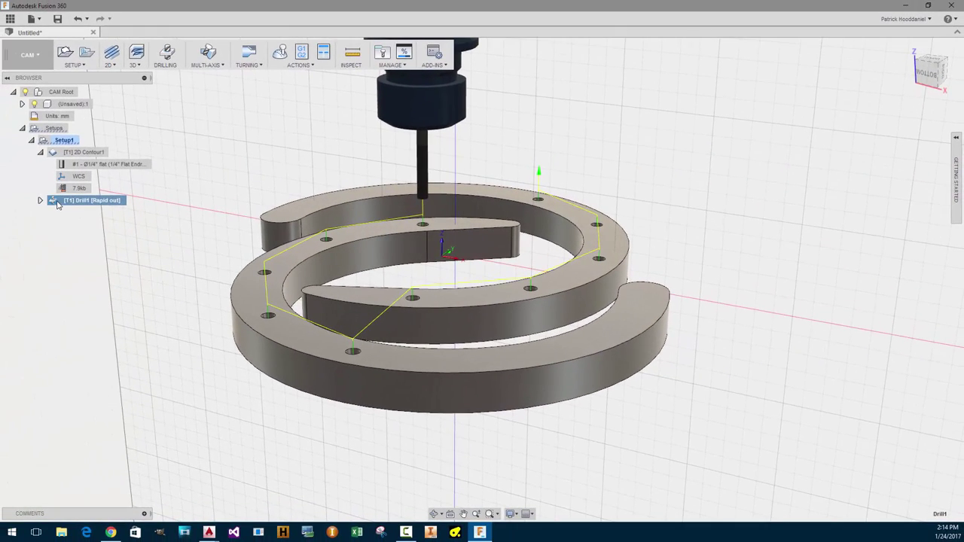
right_click(58, 203)
click(82, 207)
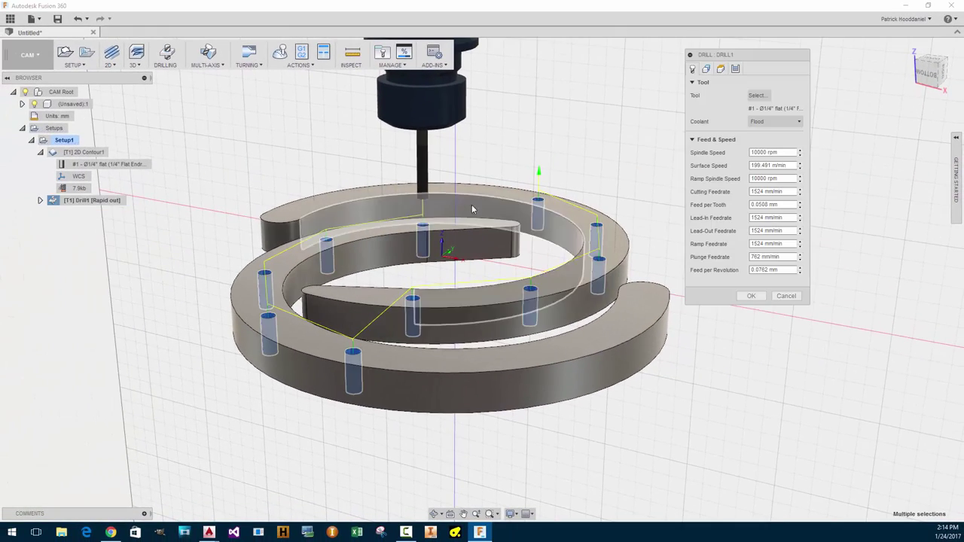
click(736, 69)
click(753, 96)
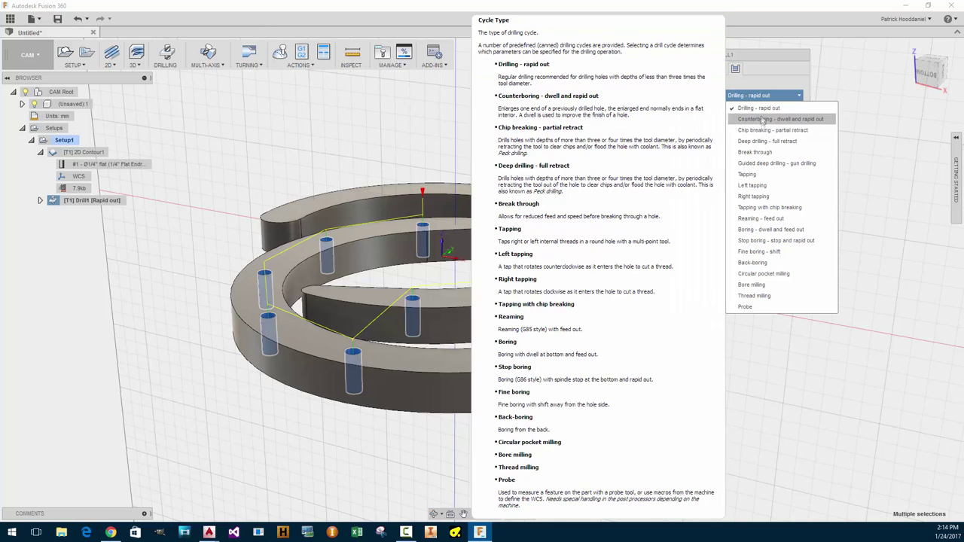
click(759, 131)
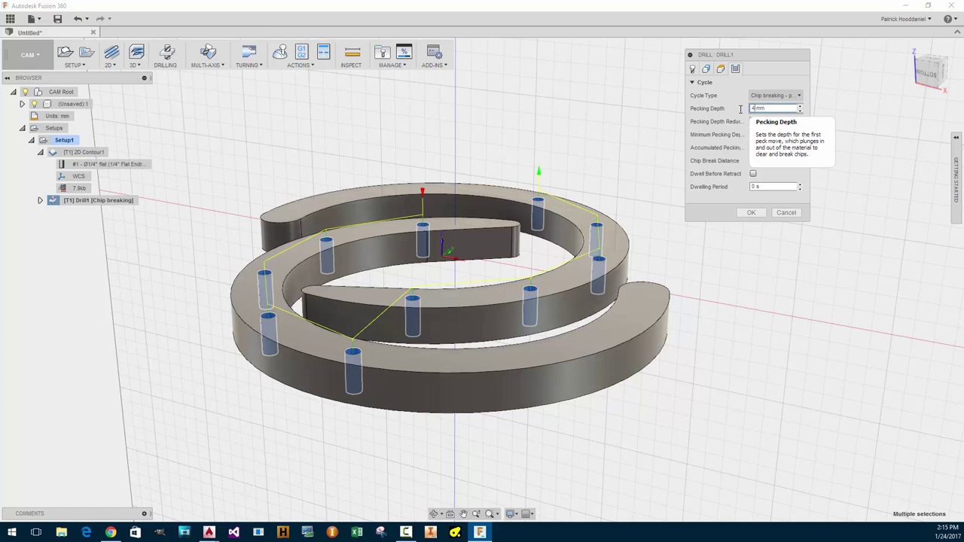
key(Return)
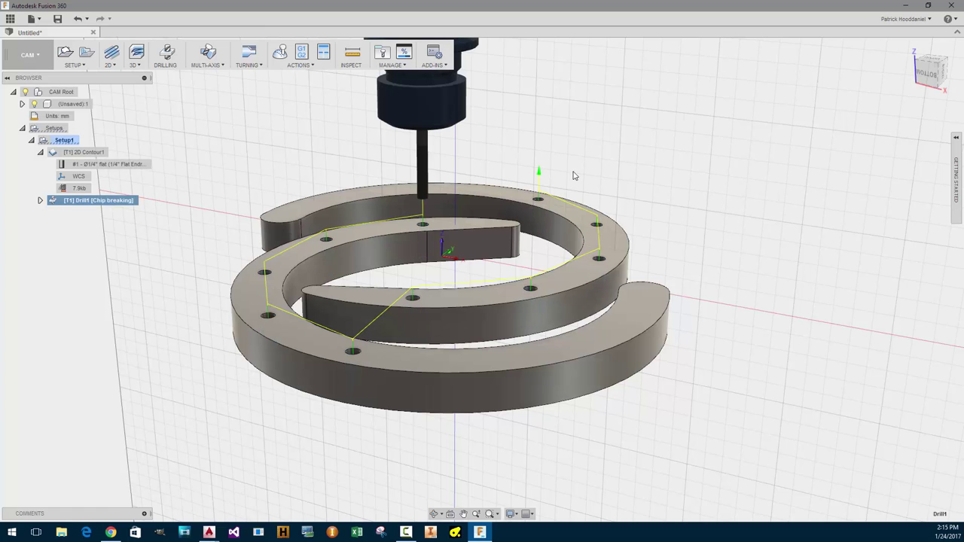
Simulate the chip-breaking drill toolpath on the stock, pause to inspect it and close the simulation
right_click(73, 202)
click(90, 227)
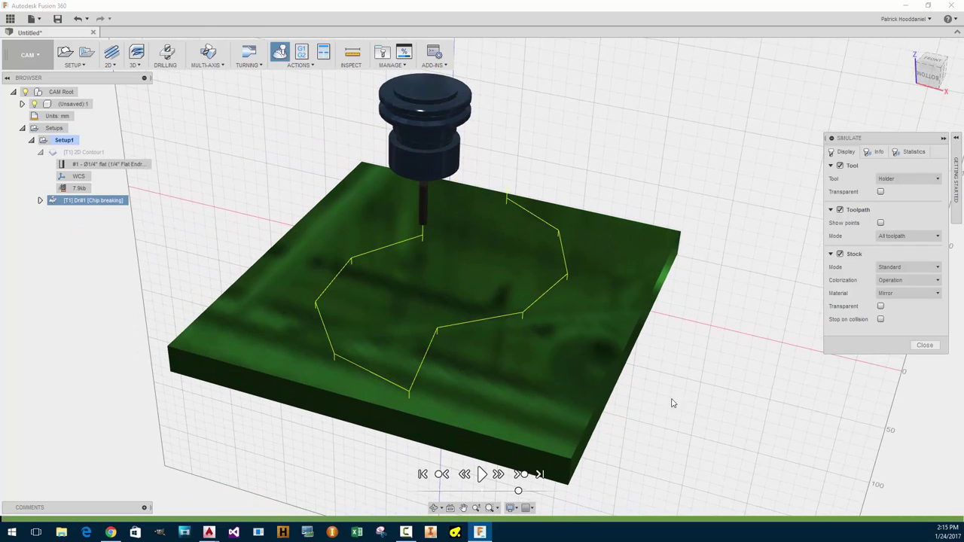
click(482, 473)
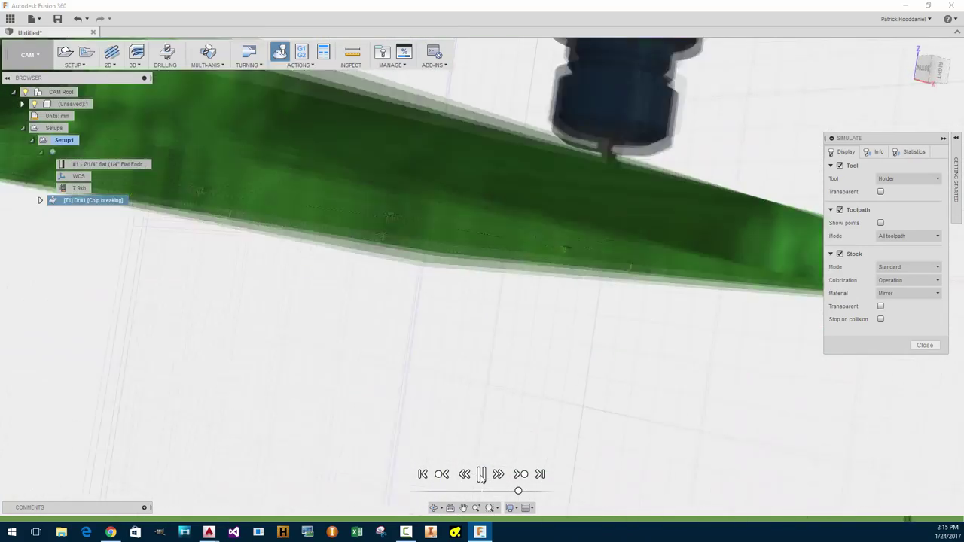
click(481, 474)
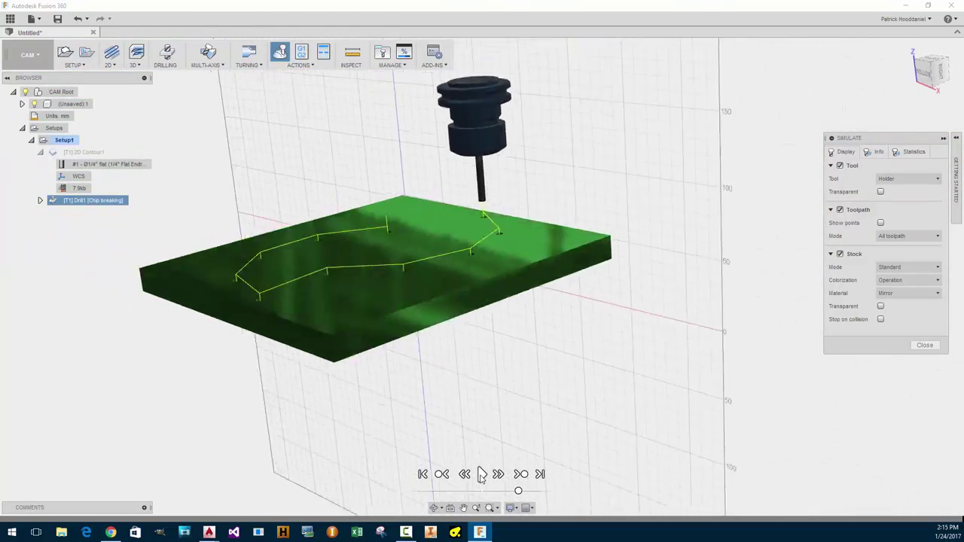
click(924, 345)
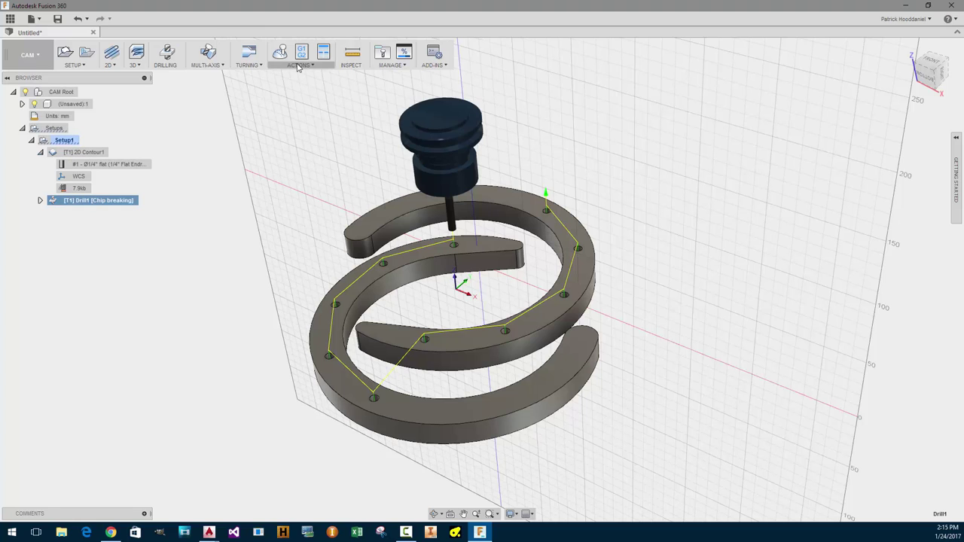
click(299, 65)
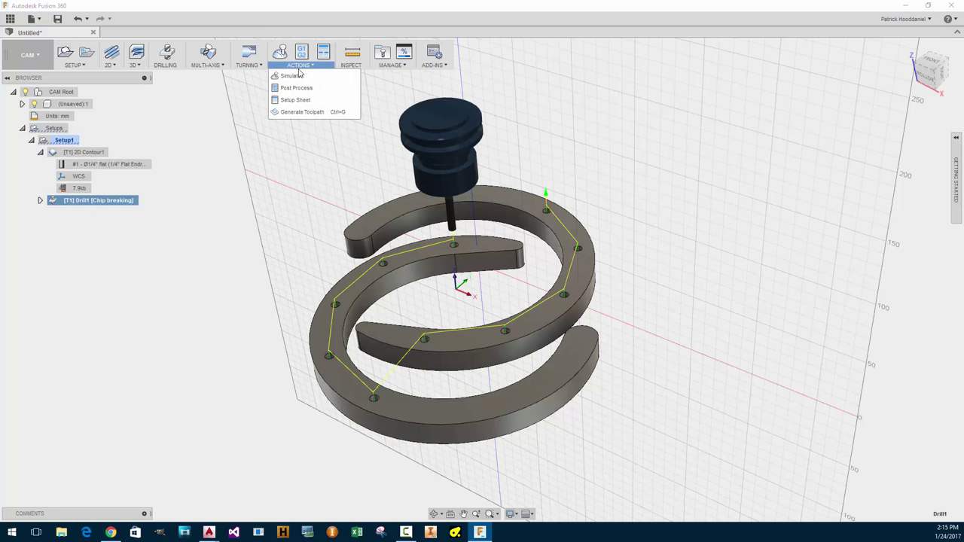
click(302, 80)
click(924, 345)
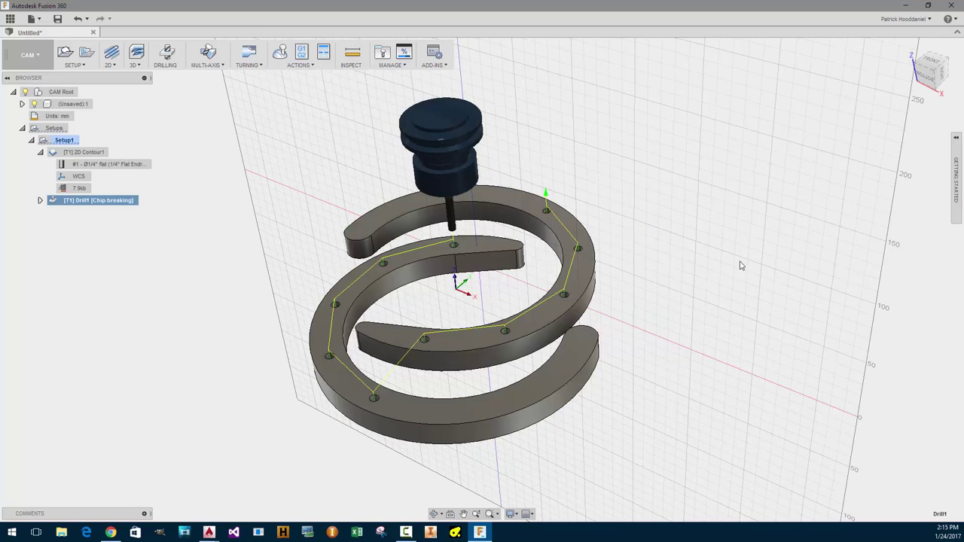
Simulate the 2D Contour and Drill1 operations together in their current order, pause during the contour cut and close the simulation
click(41, 153)
ctrl+click(65, 154)
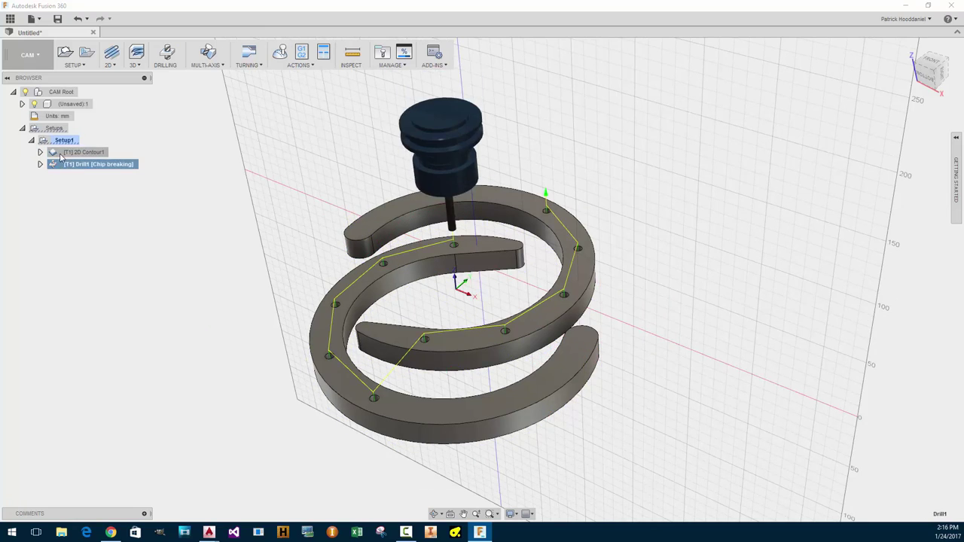
click(299, 65)
click(298, 76)
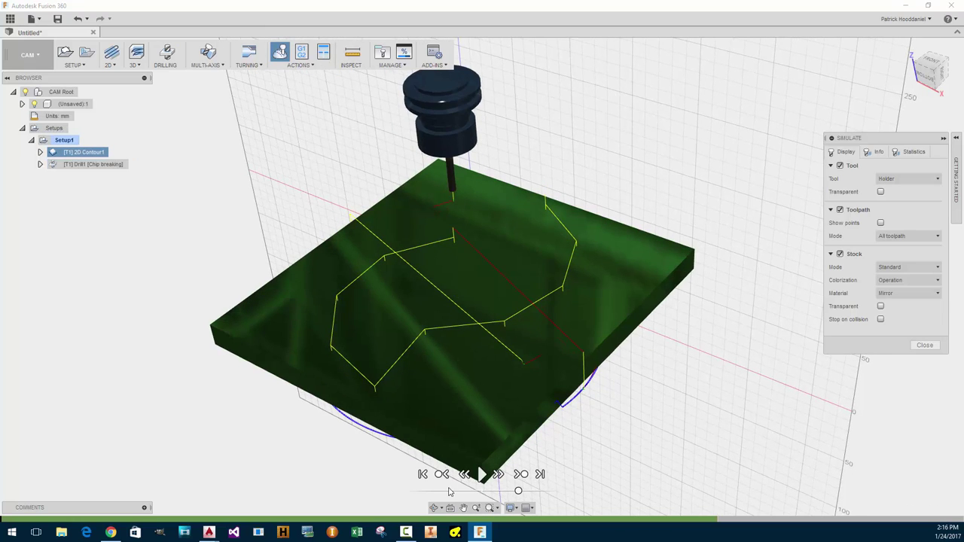
click(482, 474)
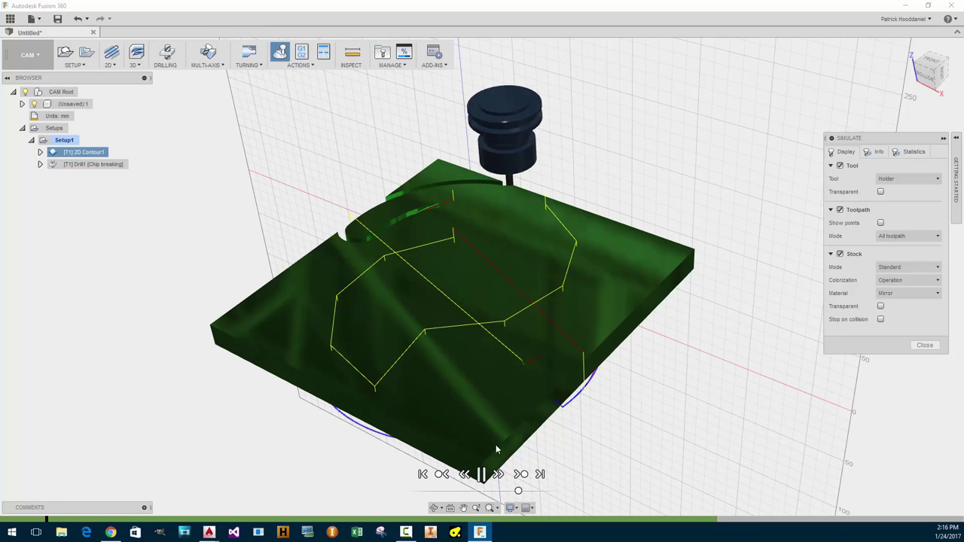
click(482, 474)
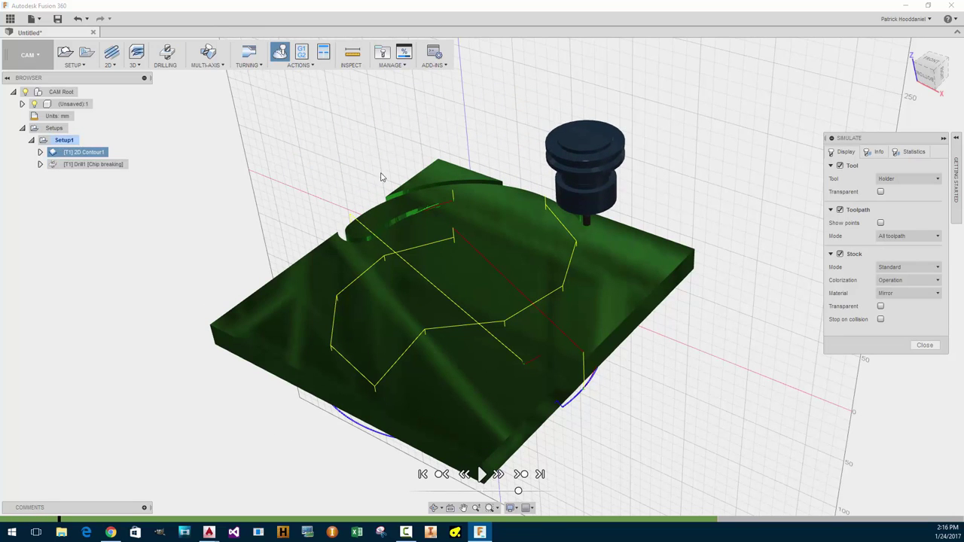
click(924, 345)
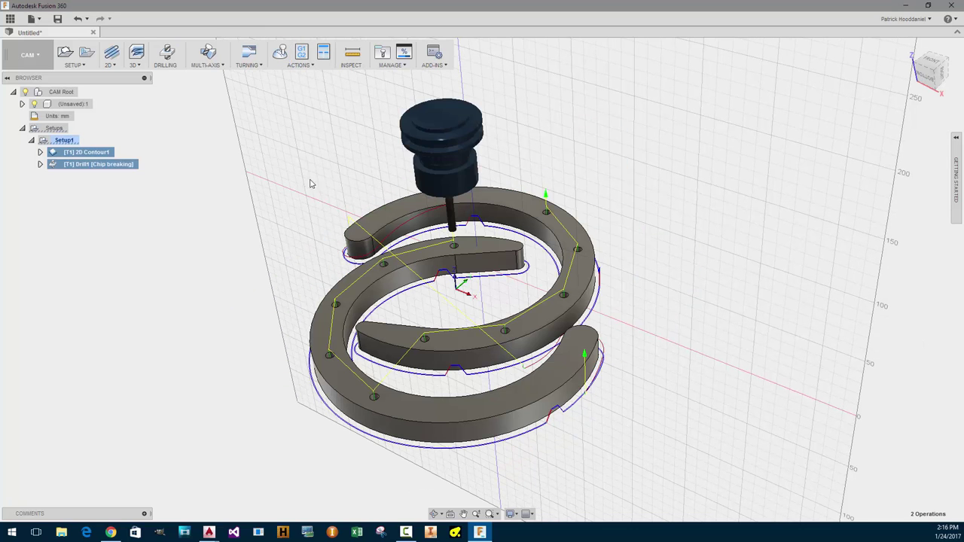
Move the Drill1 operation ahead of 2D Contour1 in Setup1 so the holes are drilled first
shift+click(74, 164)
click(76, 183)
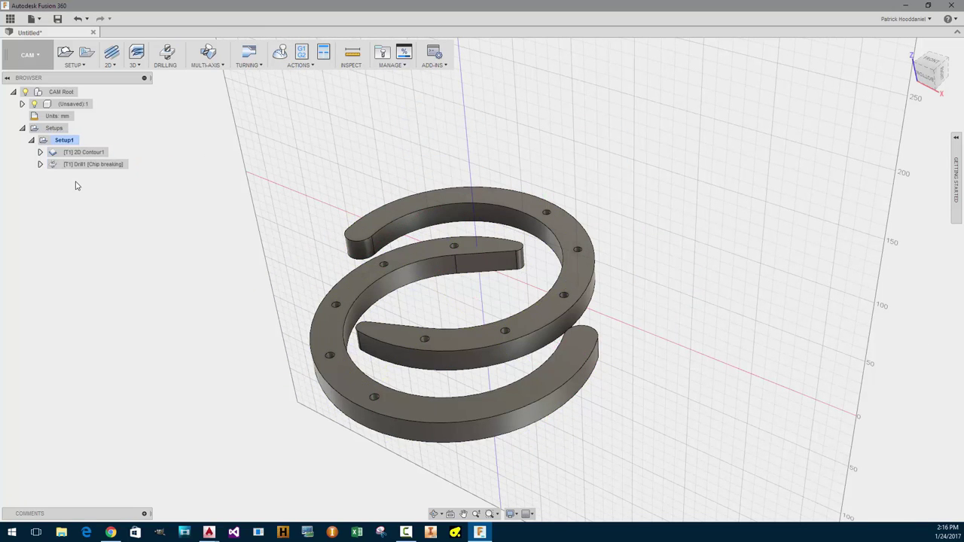
drag(77, 167, 79, 152)
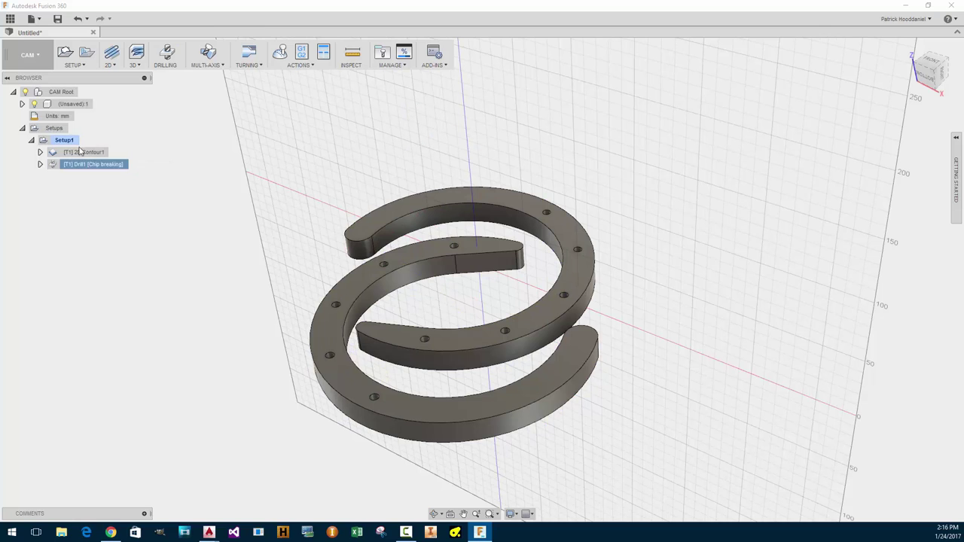
Simulate both reordered operations, inspect the drilled holes and contour cuts on the stock, and collapse the simulation settings
click(305, 82)
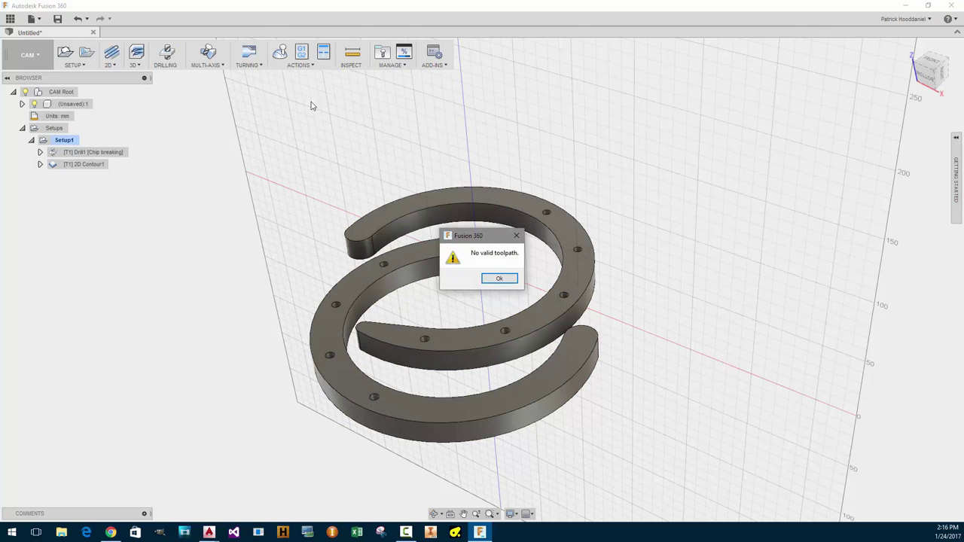
shift+click(75, 162)
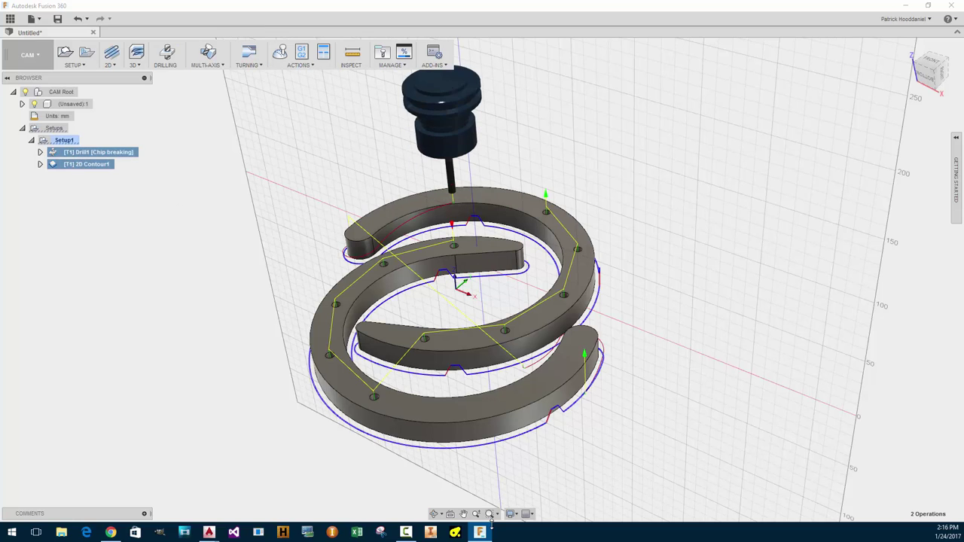
click(279, 53)
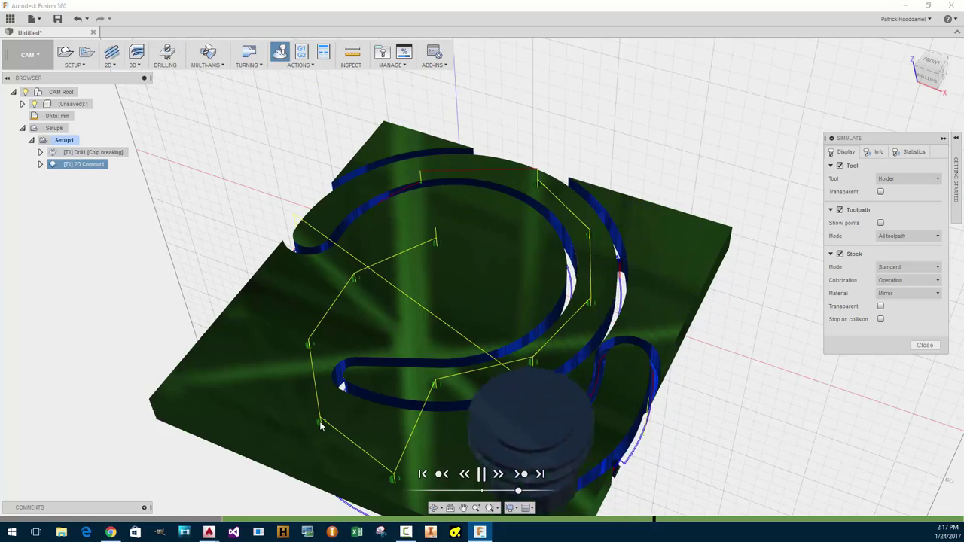
scroll(320, 425, down, 2)
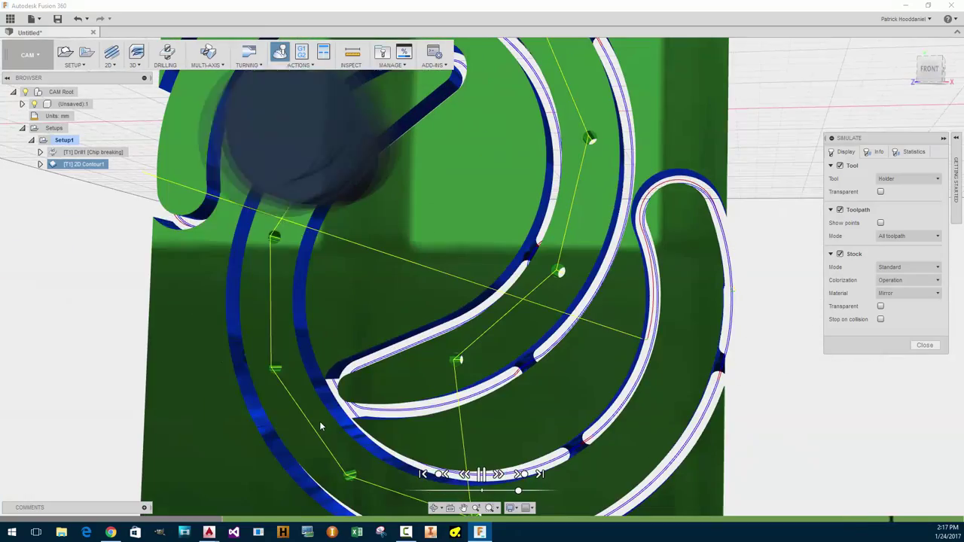
key(space)
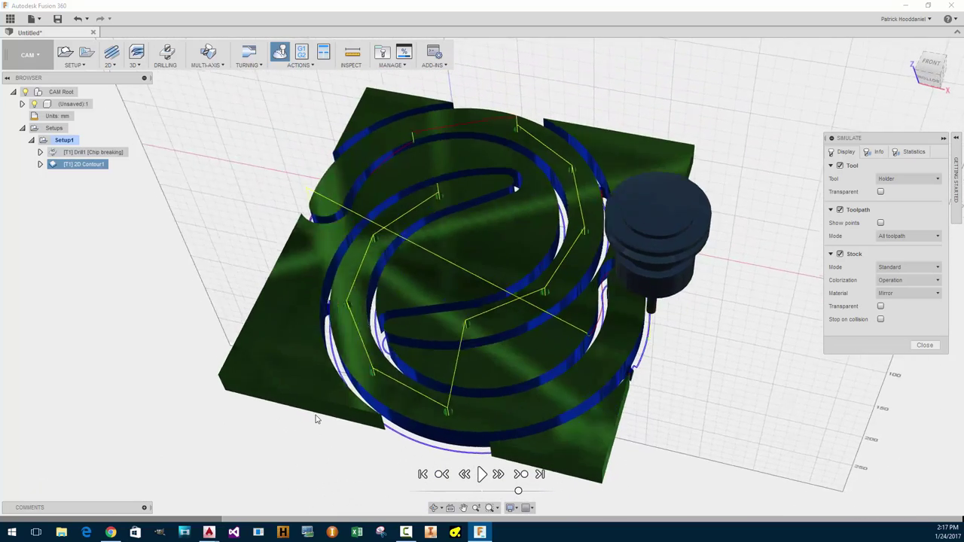
click(945, 139)
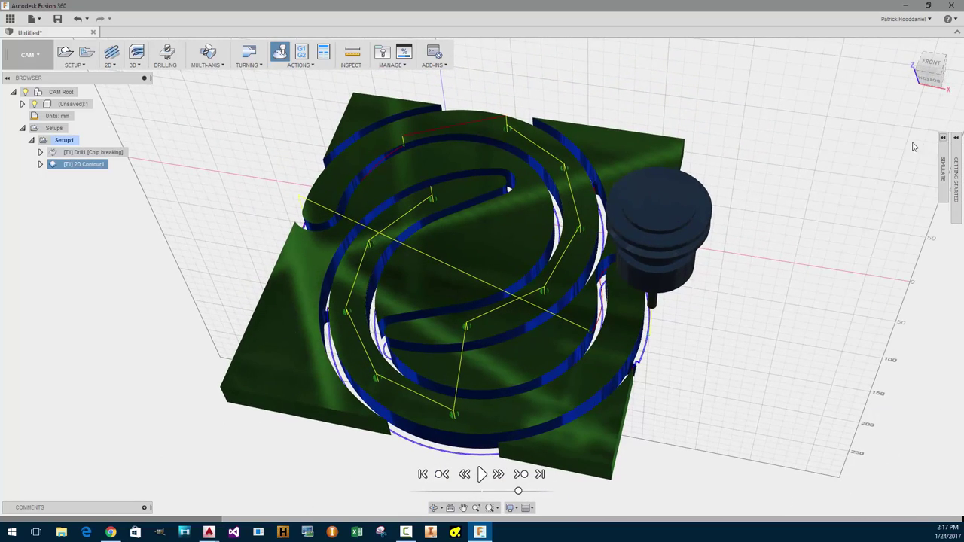